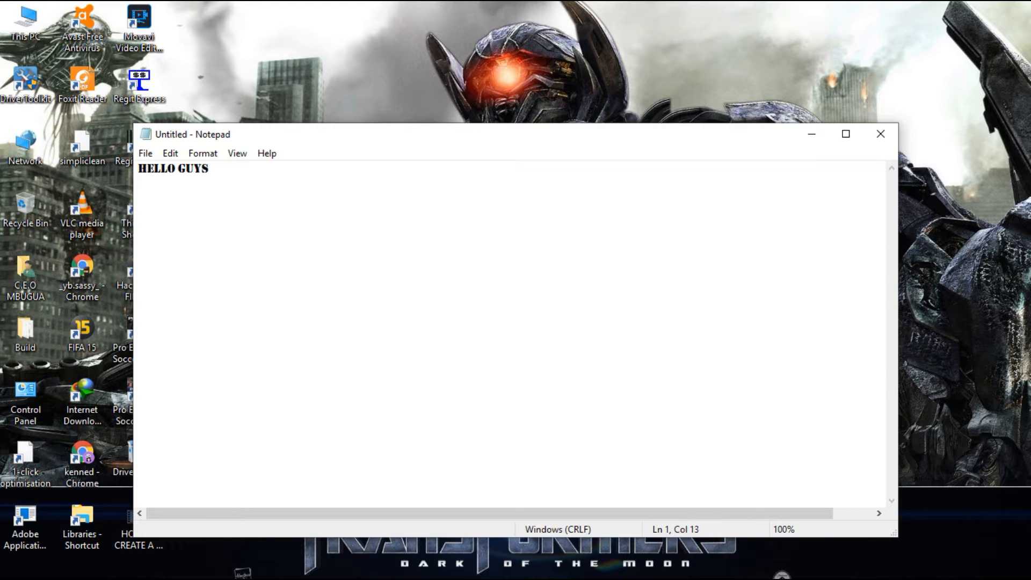
- Complete the note after HELLO GUYS with "TODAY I'LL SHOW YOU HOW TO UPLOAD YOUR VIDEO TO YOUR NEW YOUTUBE CHANNEL...LIKE SHARE AND SUBSCRIBE...."
{"action": "type", "text": "TODAY ILL"}
{"action": "key", "text": "BackSpace"}
{"action": "key", "text": "BackSpace"}
{"action": "type", "text": "'LL "}
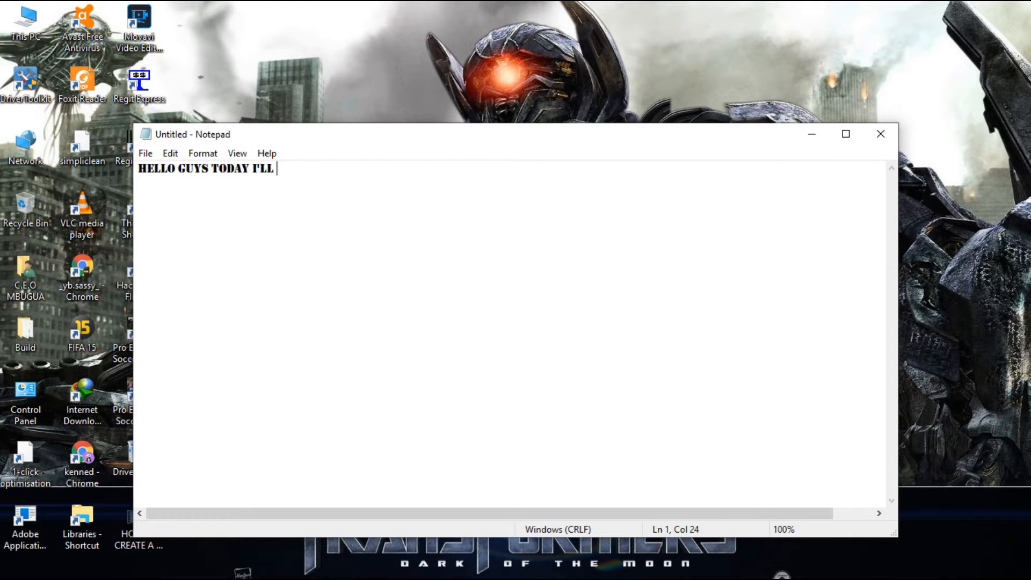
{"action": "type", "text": "SHOW YOU H"}
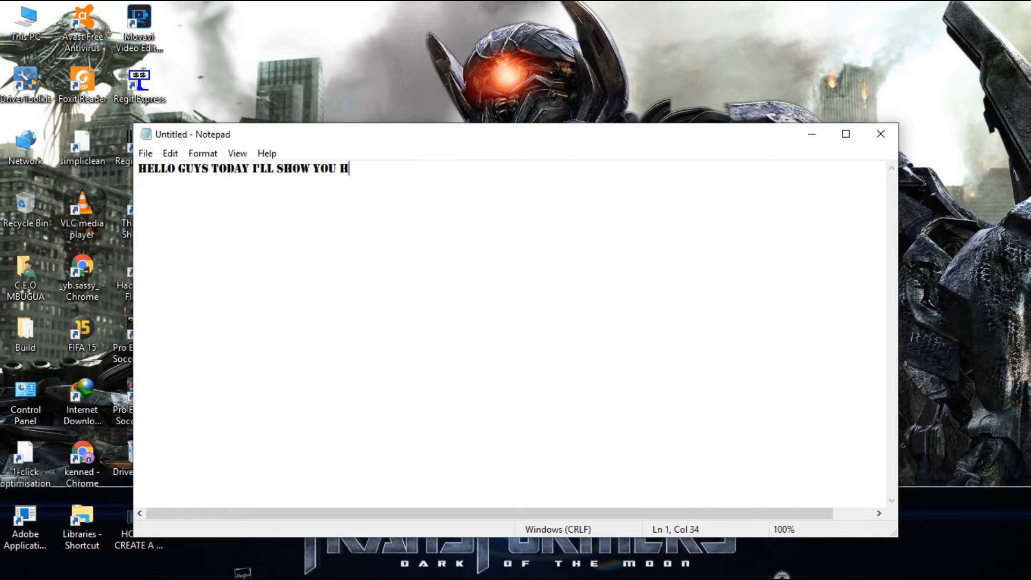
{"action": "type", "text": "OW TO UPLOAD "}
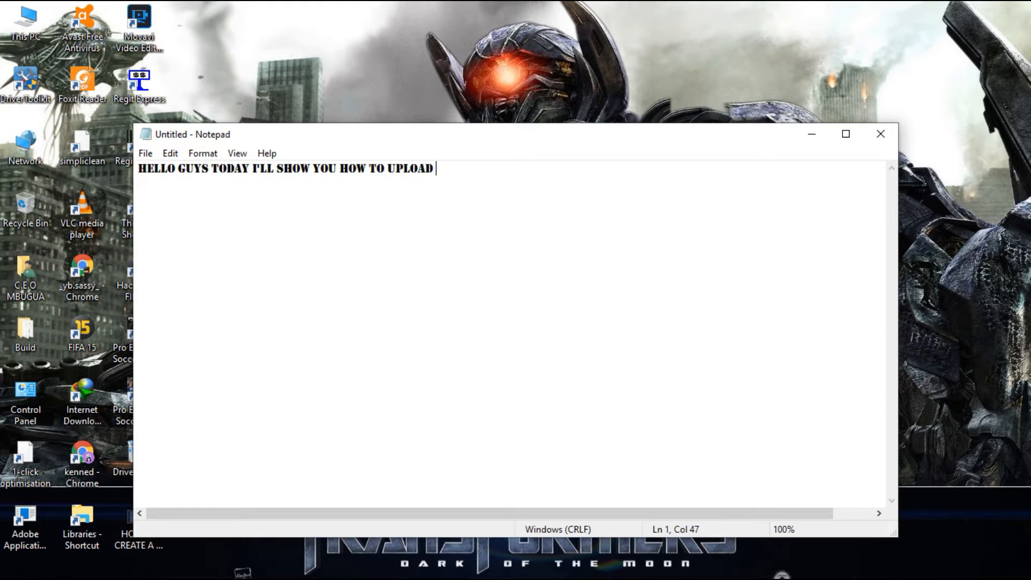
{"action": "type", "text": "YOUR VIDEO"}
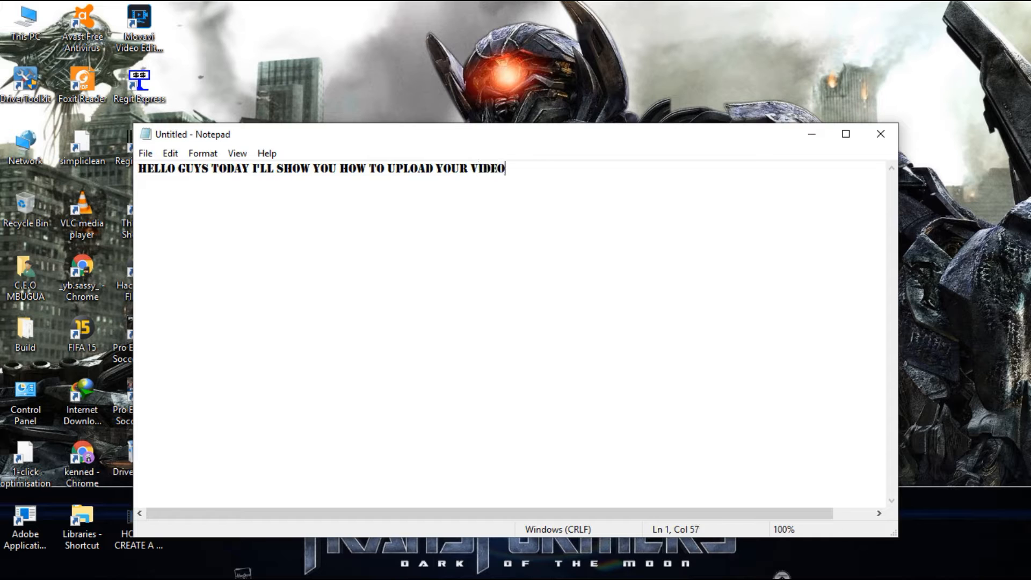
{"action": "type", "text": " TO YOUR NEW YOU"}
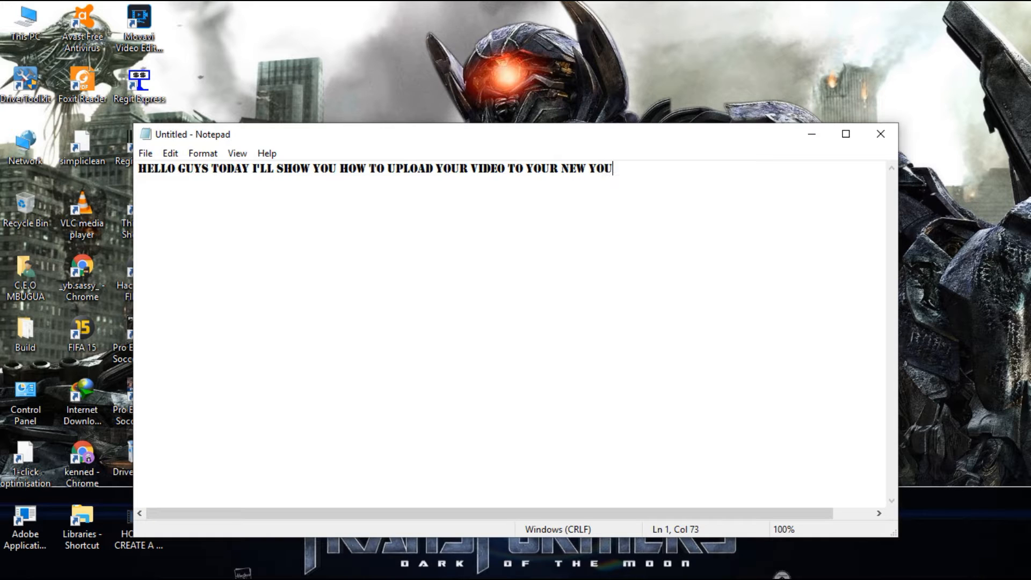
{"action": "type", "text": "TUBE CHANNE"}
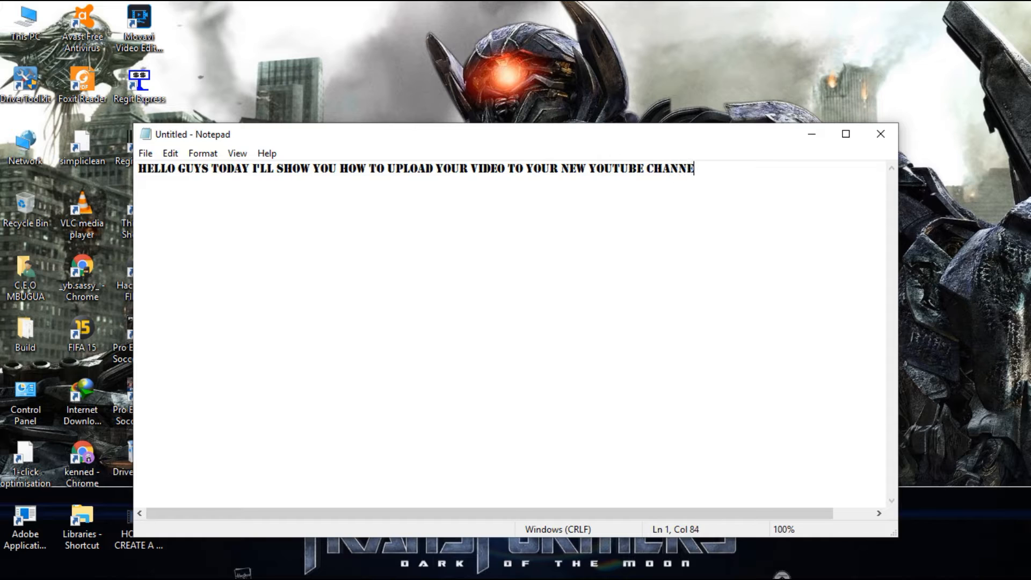
{"action": "type", "text": "L...LIKE SHA"}
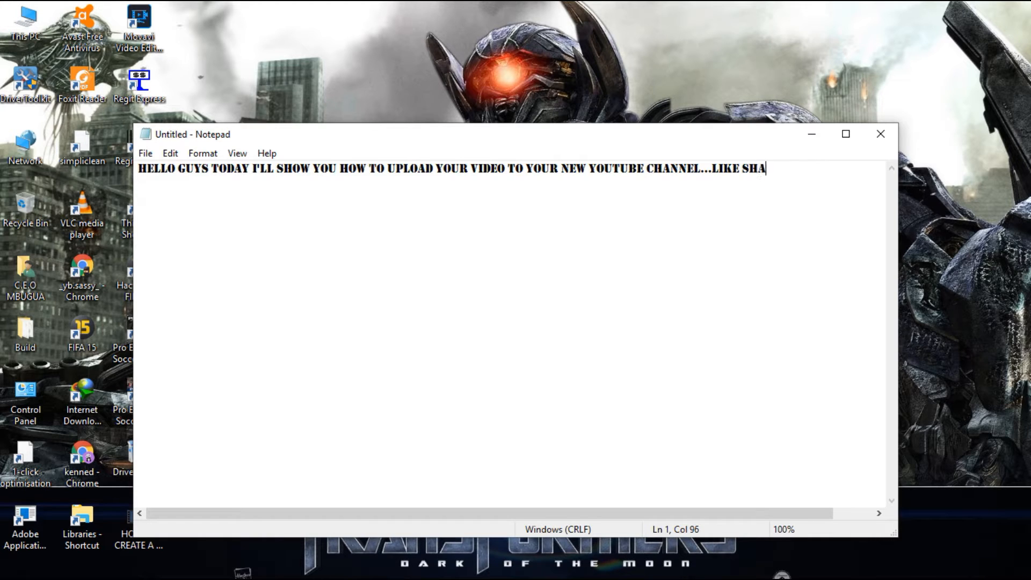
{"action": "type", "text": "RE AND SUBSCRIBE"}
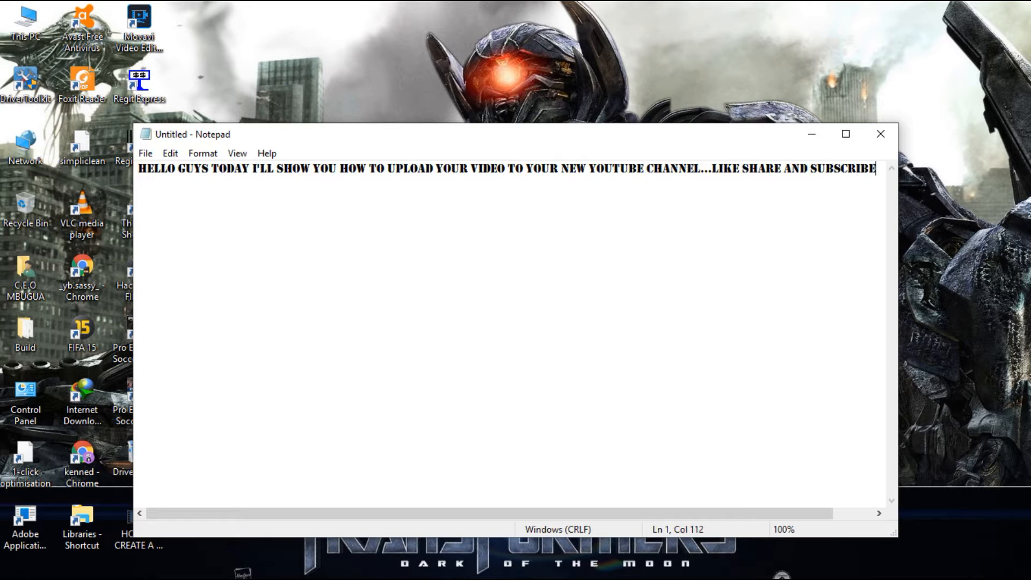
{"action": "type", "text": "...."}
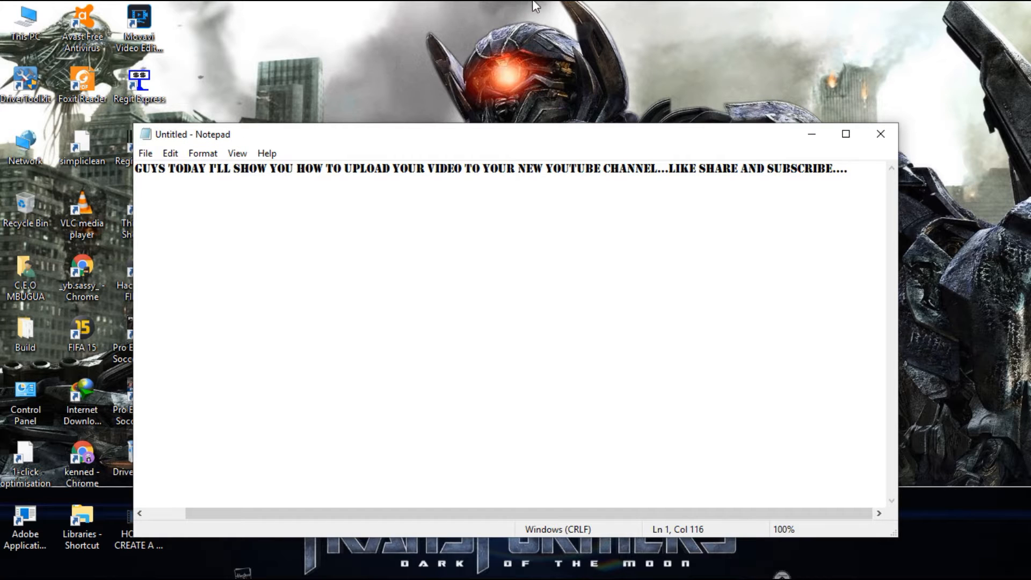
- Switch to Chrome and close the music video and Gmail inbox pages, keeping only the YouTube channel page open
{"action": "mouse_move", "coordinate": [156, 11]}
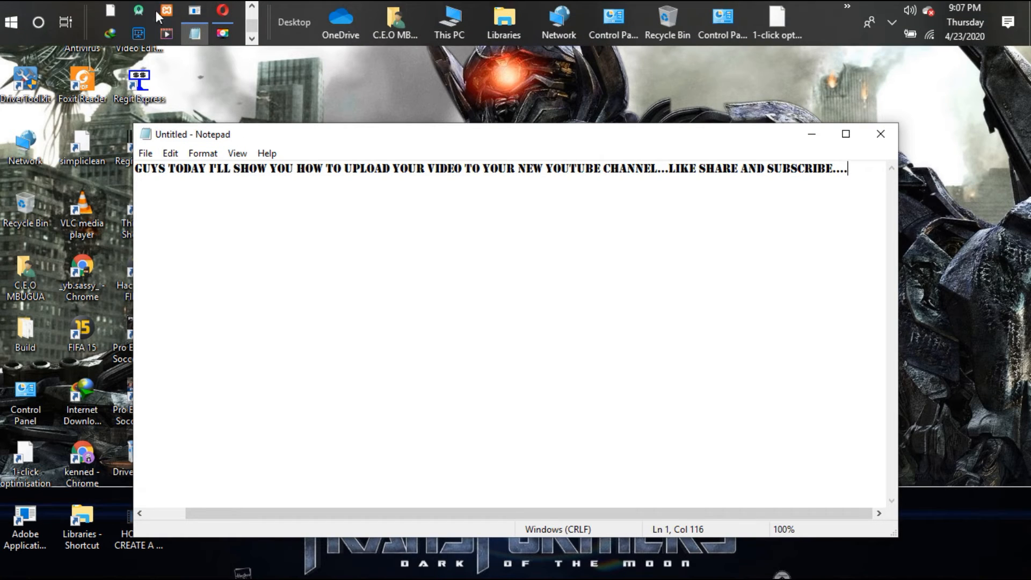
{"action": "left_click", "coordinate": [251, 6]}
{"action": "left_click", "coordinate": [114, 9]}
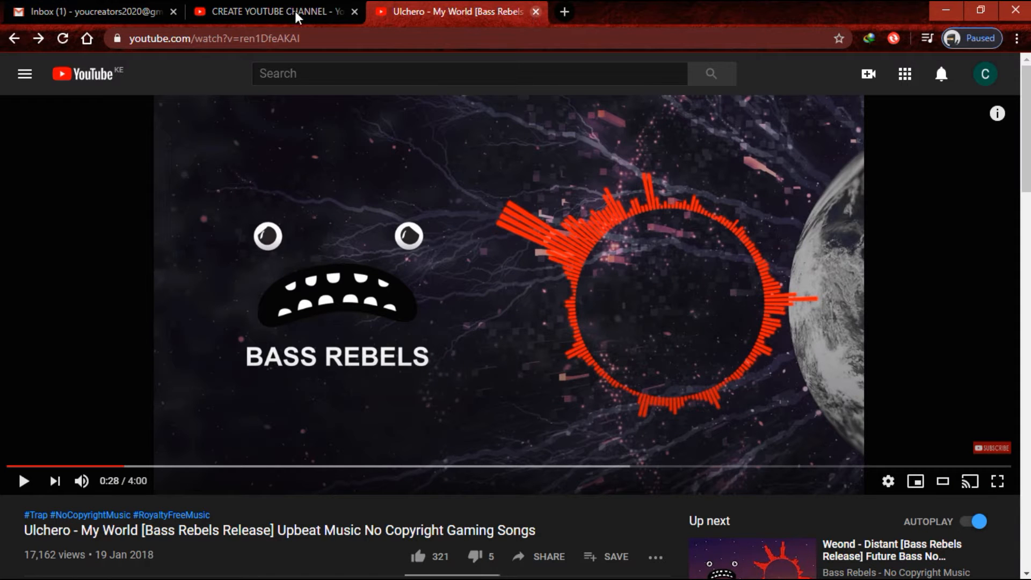
{"action": "key", "text": "ctrl+w"}
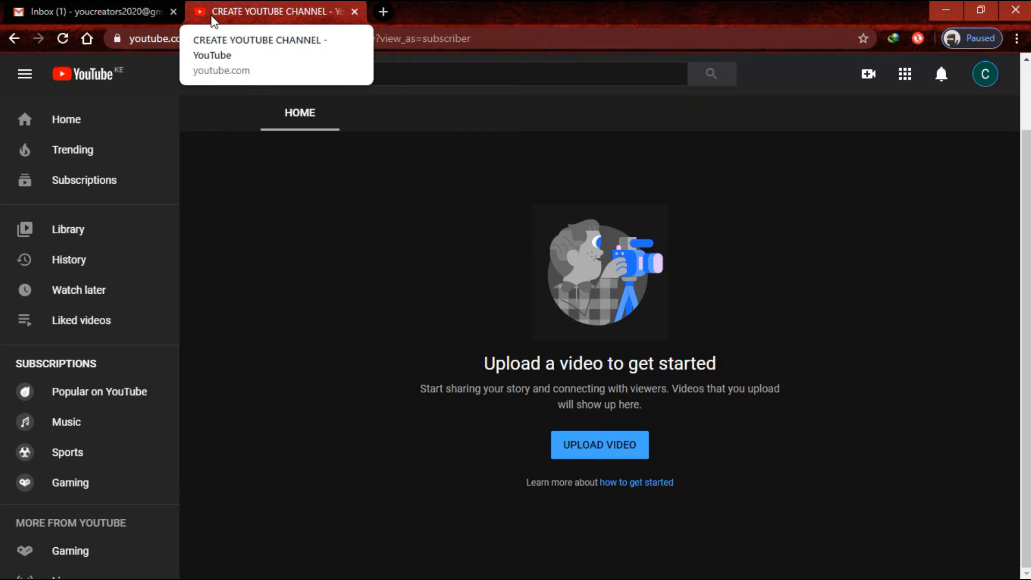
{"action": "left_click", "coordinate": [173, 12]}
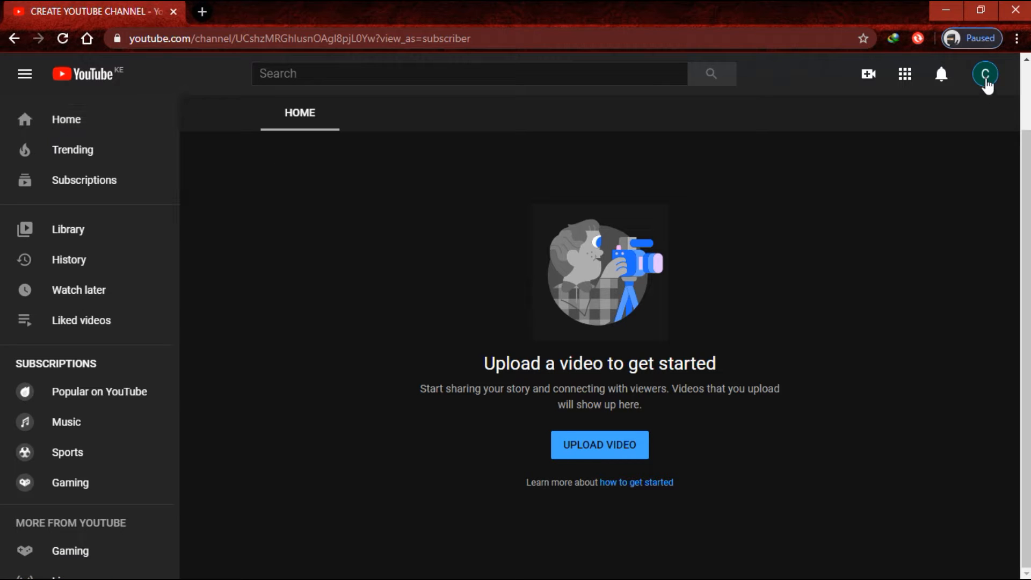
- Open the account's own channel page and start a video upload, dismissing the new YouTube Studio announcement
{"action": "left_click", "coordinate": [986, 79]}
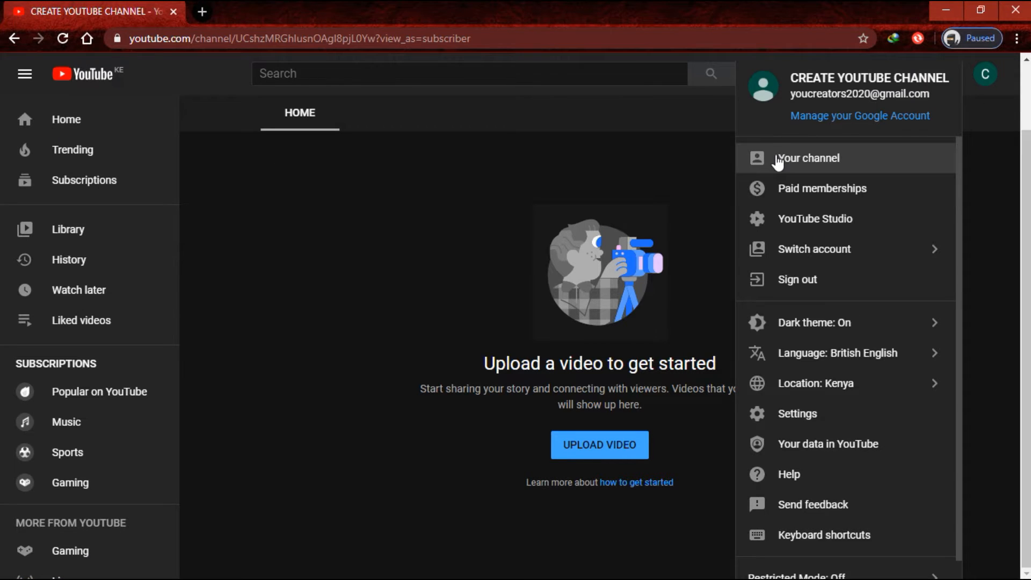
{"action": "left_click", "coordinate": [776, 154]}
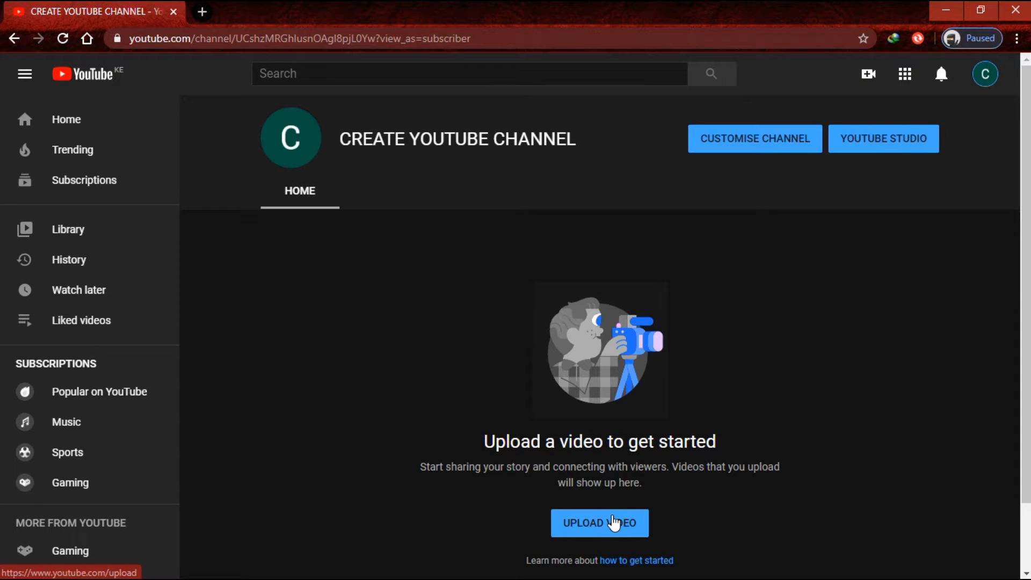
{"action": "left_click", "coordinate": [614, 522]}
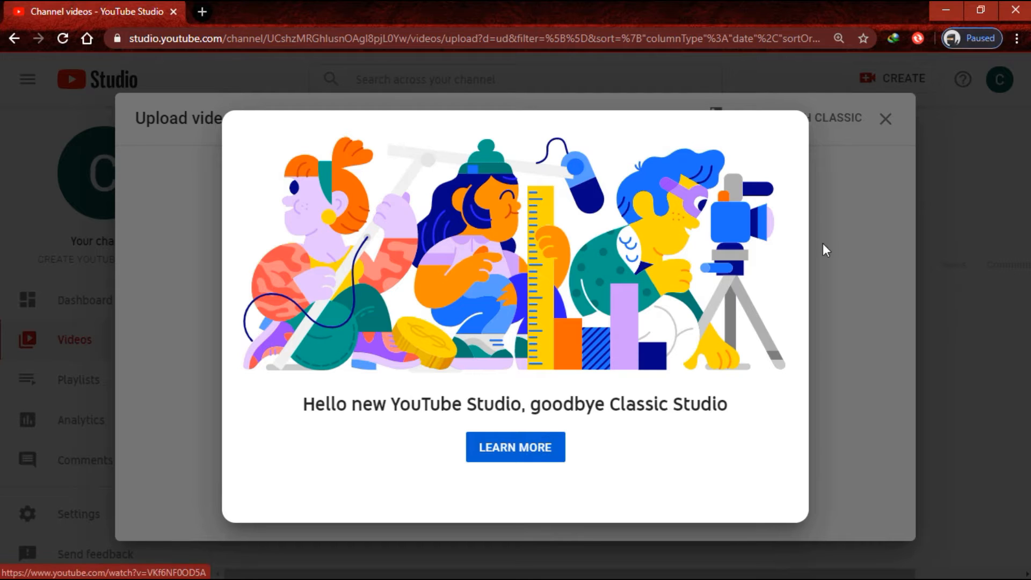
{"action": "left_click", "coordinate": [887, 220]}
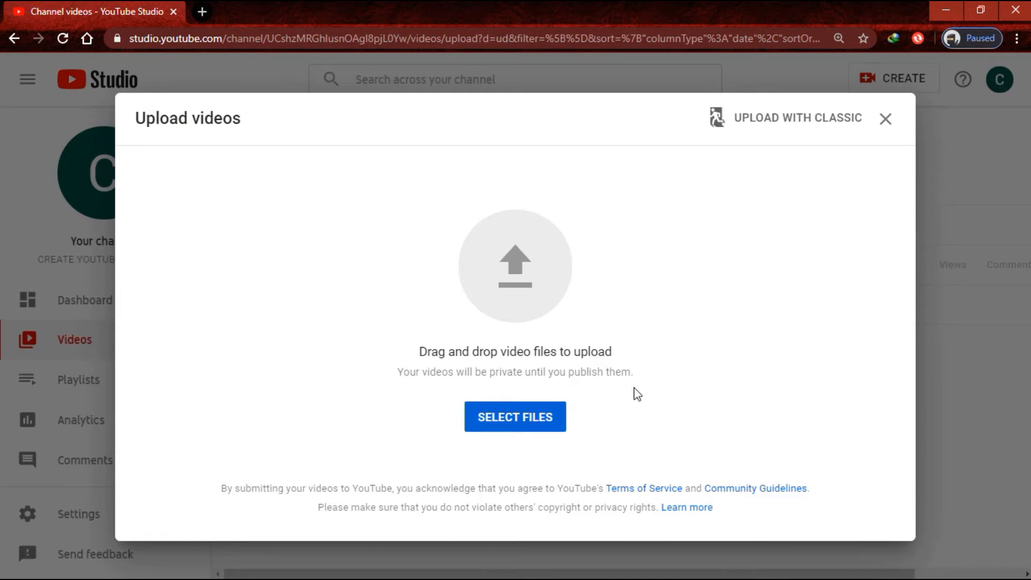
- Choose the video file HOW TO CREATE A NEW YOUTUBE CHANNEL from the Desktop folder for upload
{"action": "left_click", "coordinate": [529, 427]}
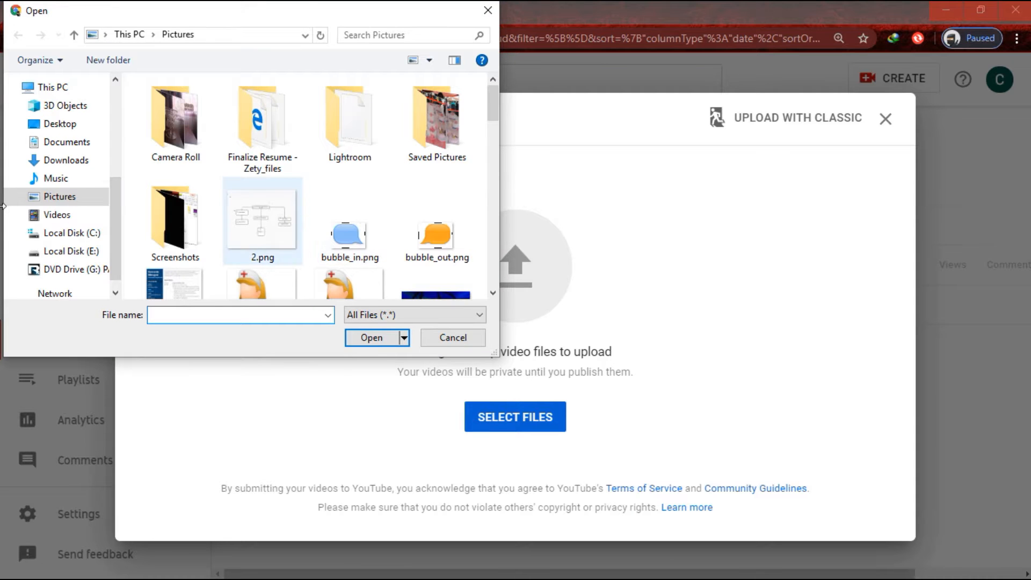
{"action": "left_click", "coordinate": [60, 124]}
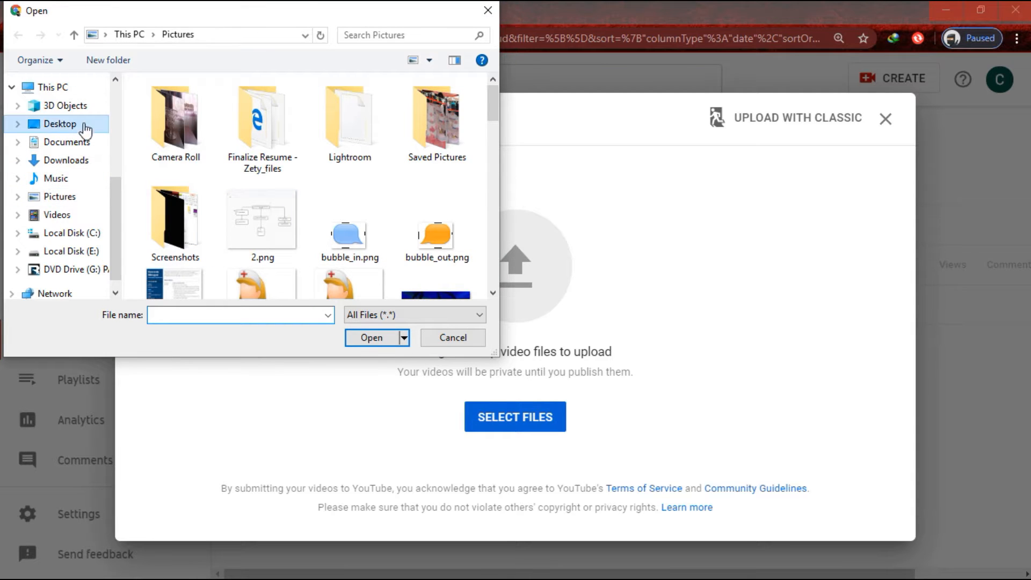
{"action": "left_click_drag", "start_coordinate": [493, 107], "coordinate": [528, 226]}
{"action": "left_click", "coordinate": [326, 151]}
{"action": "left_click", "coordinate": [378, 336]}
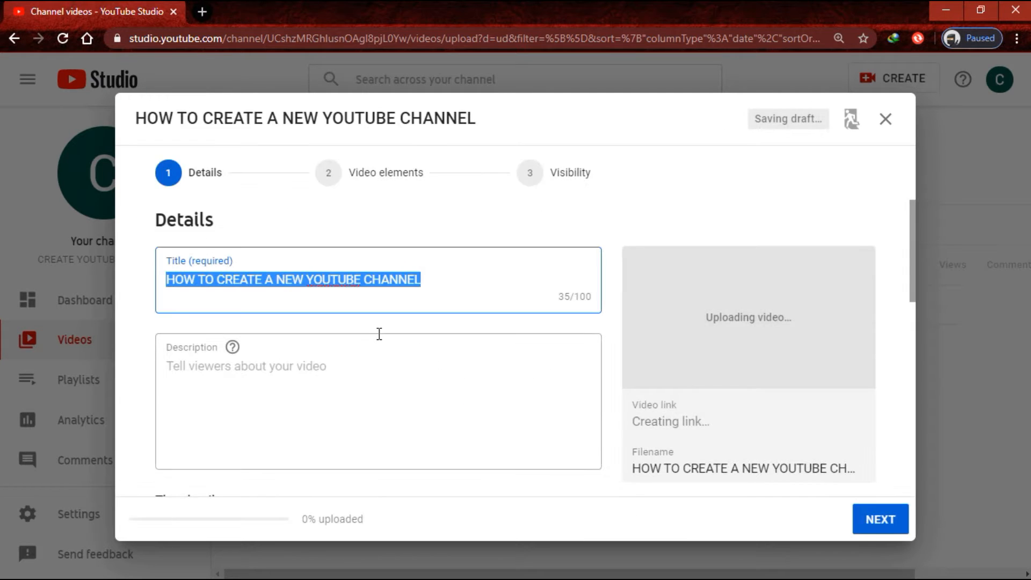
- Enter HOW TO CREATE YOUTUBE CHANNEL as the video's description
{"action": "left_click", "coordinate": [306, 387]}
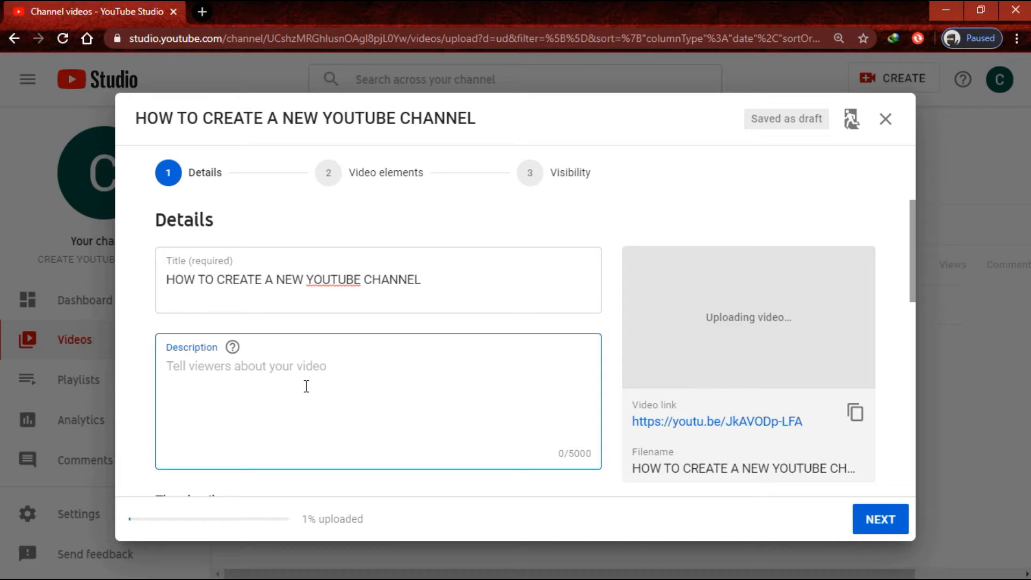
{"action": "type", "text": "HOW "}
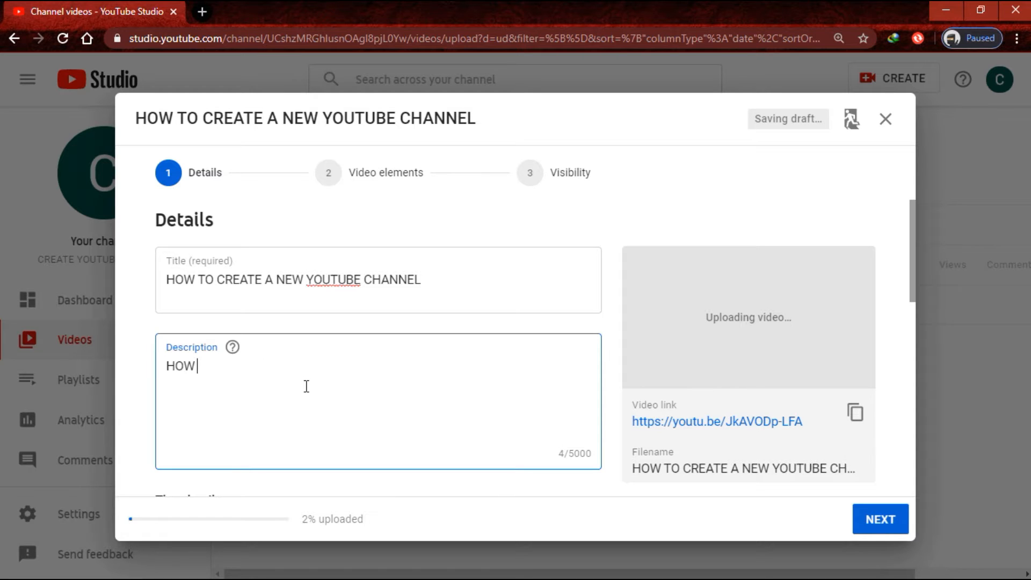
{"action": "type", "text": "TO CREATE"}
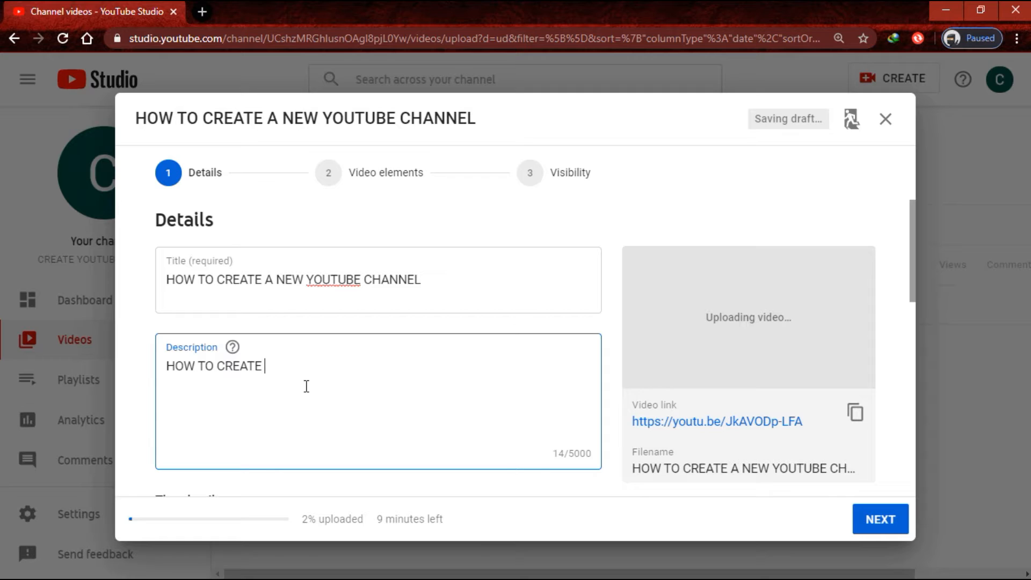
{"action": "key", "text": "BackSpace"}
{"action": "key", "text": "BackSpace"}
{"action": "key", "text": "BackSpace"}
{"action": "key", "text": "BackSpace"}
{"action": "key", "text": "BackSpace"}
{"action": "key", "text": "BackSpace"}
{"action": "type", "text": "REATE YOUTUBE CH"}
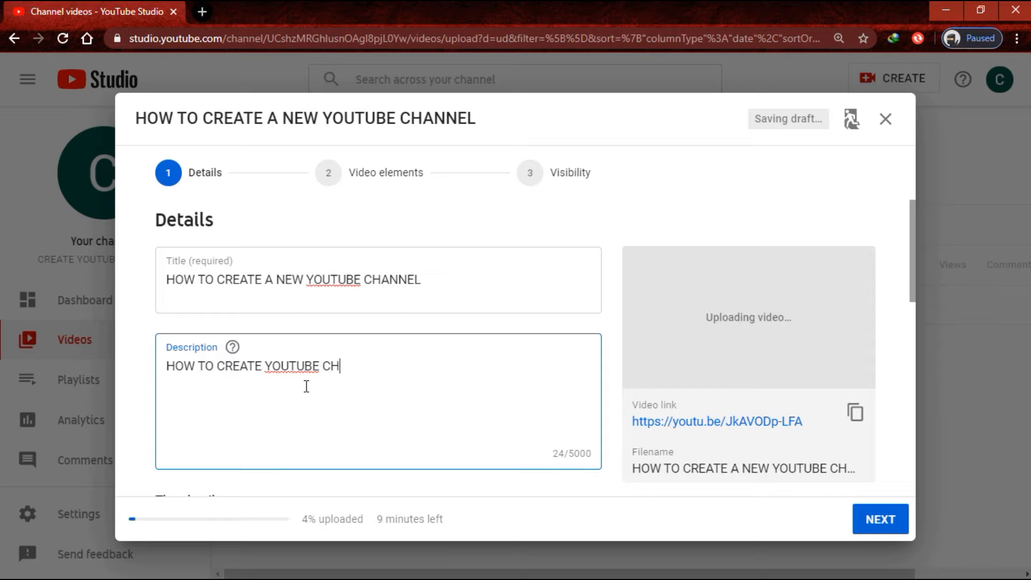
{"action": "type", "text": "ANNEL"}
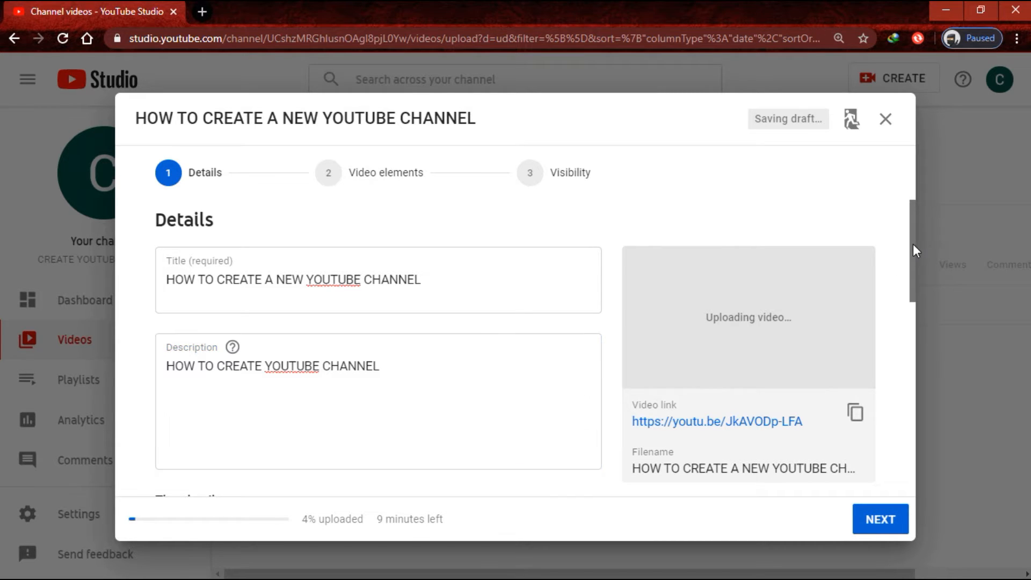
- Mark the video as Made for Kids and expand the additional options for paid promotion, tags and subtitles
{"action": "left_click_drag", "start_coordinate": [913, 242], "coordinate": [869, 421]}
{"action": "scroll", "coordinate": [873, 420], "scroll_direction": "down", "scroll_amount": 1}
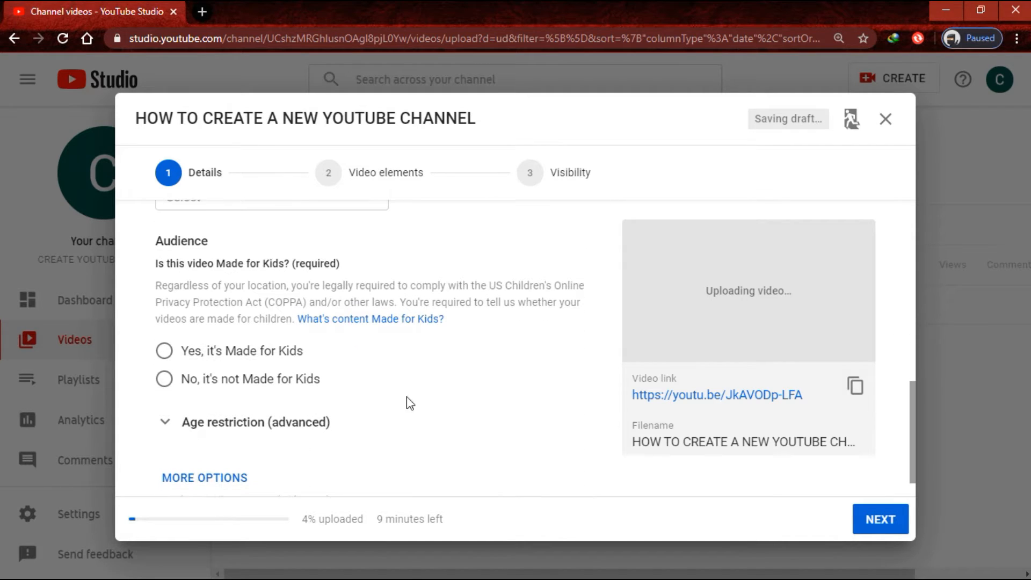
{"action": "left_click", "coordinate": [270, 355]}
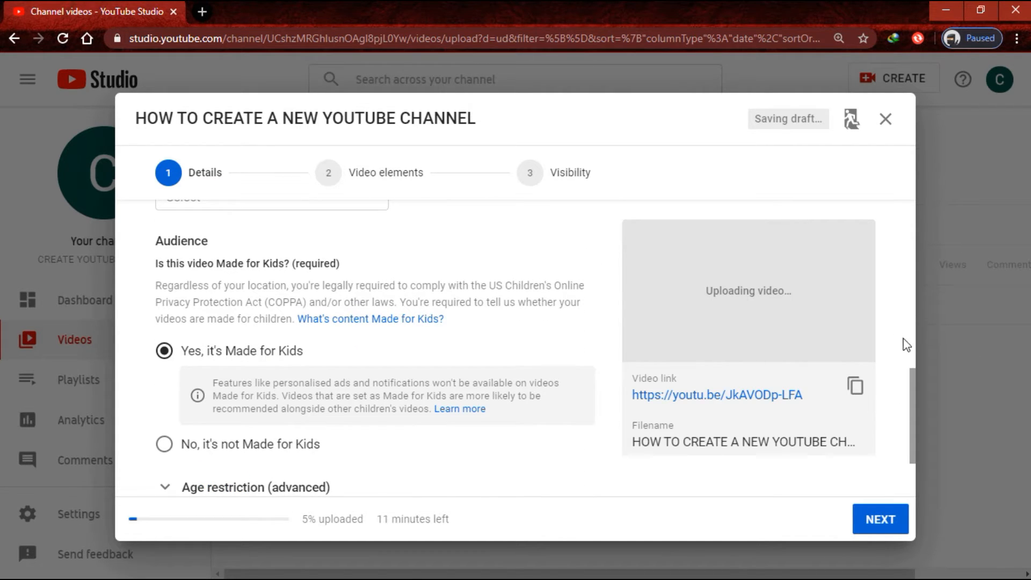
{"action": "scroll", "coordinate": [912, 424], "scroll_direction": "down", "scroll_amount": 2}
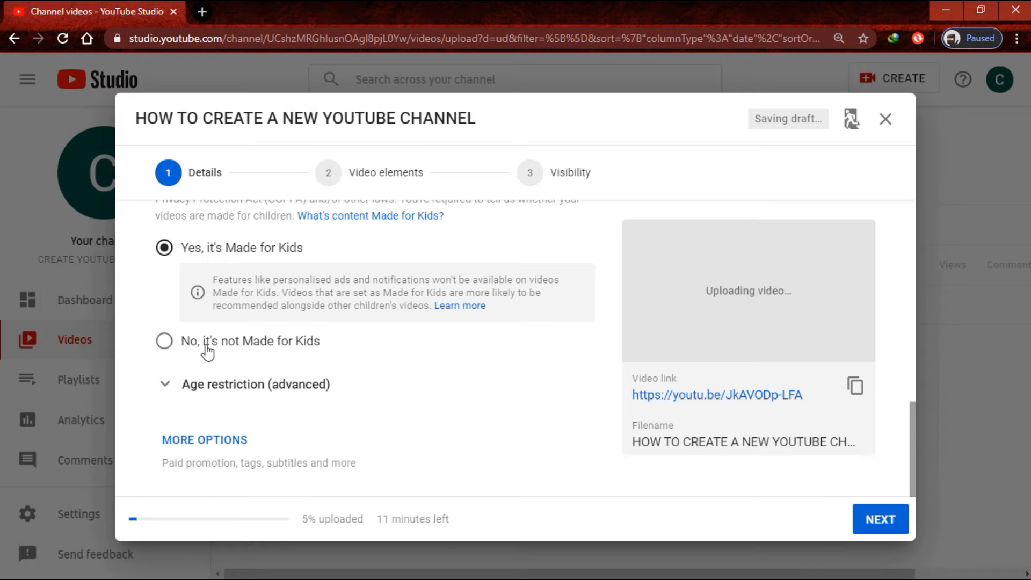
{"action": "left_click", "coordinate": [227, 440]}
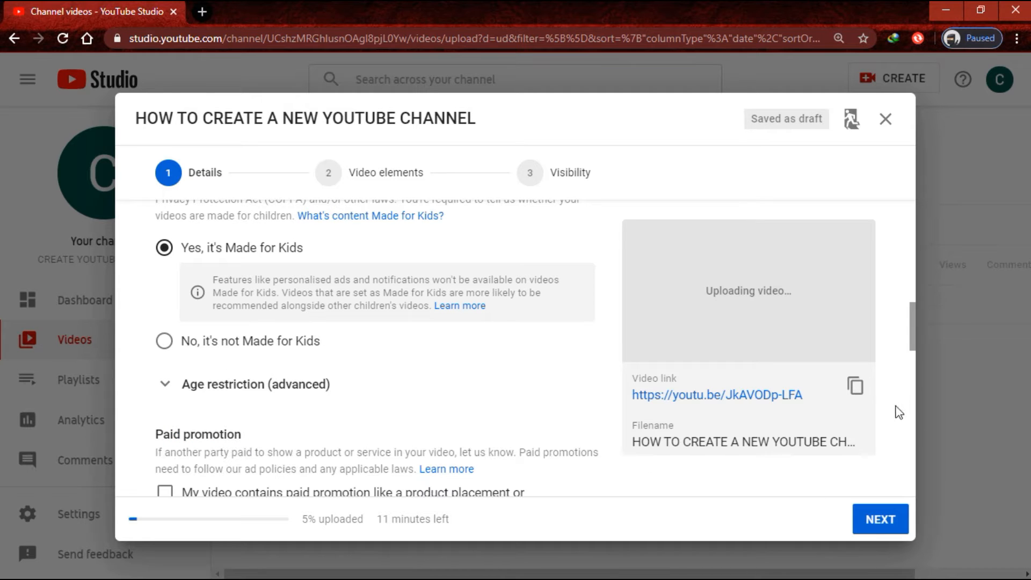
- Enter #YOUTUBECREATORS as the first tag of the video, written without a space
{"action": "left_click_drag", "start_coordinate": [911, 324], "coordinate": [905, 374]}
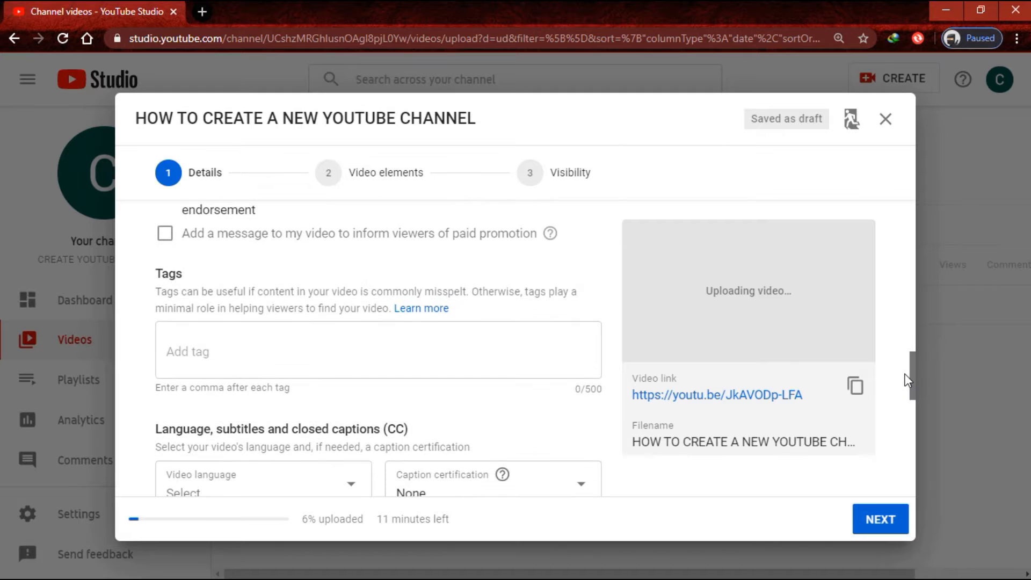
{"action": "left_click", "coordinate": [406, 346]}
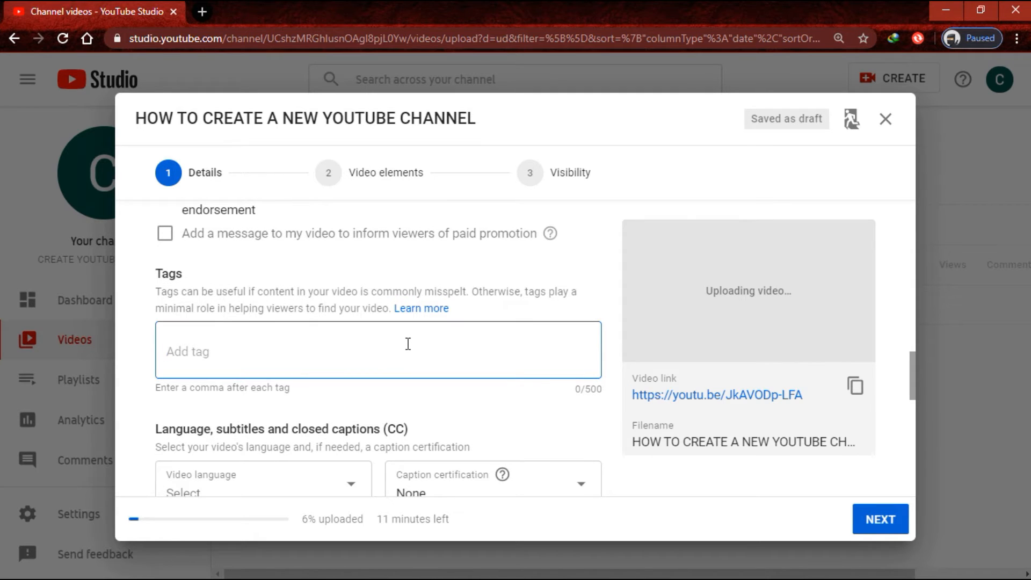
{"action": "type", "text": "#YOUBE"}
{"action": "key", "text": "BackSpace"}
{"action": "type", "text": "UBE CRETA"}
{"action": "key", "text": "BackSpace"}
{"action": "key", "text": "BackSpace"}
{"action": "type", "text": "ATORE"}
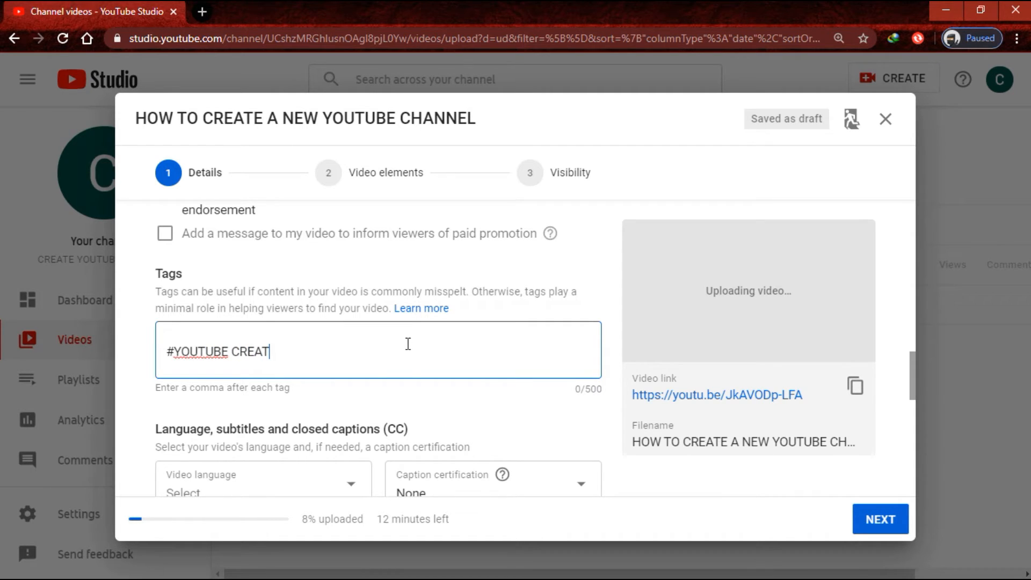
{"action": "key", "text": "BackSpace"}
{"action": "type", "text": "S"}
{"action": "key", "text": "Left"}
{"action": "key", "text": "Left"}
{"action": "key", "text": "Left"}
{"action": "key", "text": "BackSpace"}
{"action": "key", "text": "Right"}
{"action": "key", "text": "Right"}
{"action": "key", "text": "Right"}
{"action": "key", "text": "Right"}
{"action": "key", "text": "Right"}
{"action": "key", "text": "Right"}
{"action": "key", "text": "Right"}
{"action": "key", "text": "Right"}
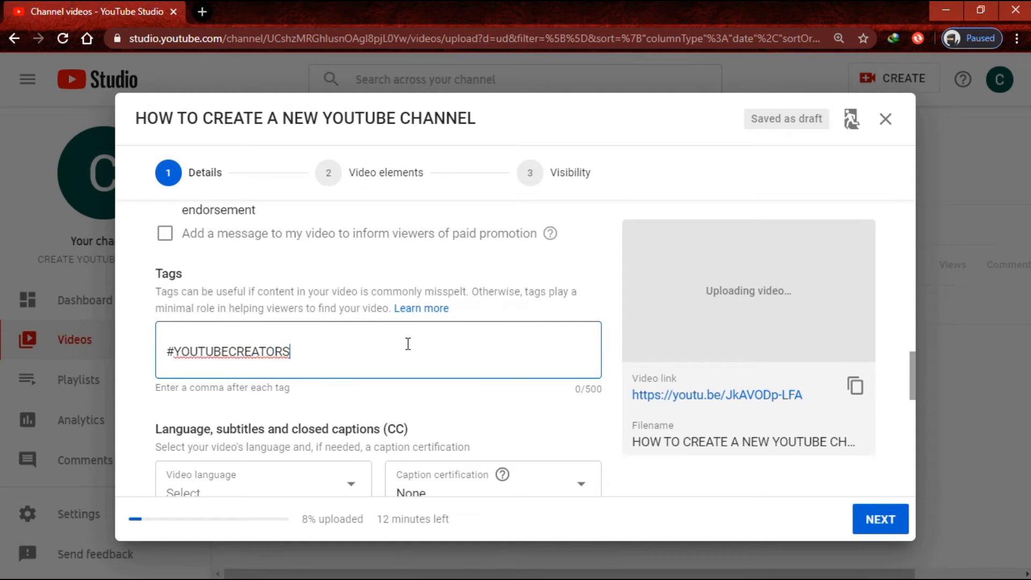
- Add #DIY, #HOWTO and #CREATE after #YOUTUBECREATORS in the video's tags
{"action": "type", "text": "#DIT"}
{"action": "type", "text": " #"}
{"action": "type", "text": "YO"}
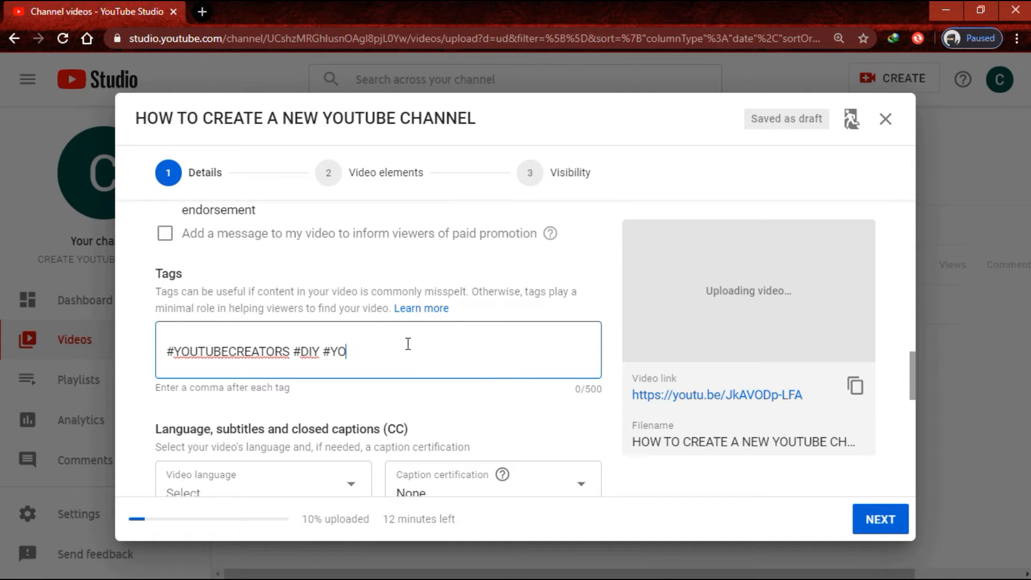
{"action": "key", "text": "BackSpace"}
{"action": "key", "text": "BackSpace"}
{"action": "type", "text": "HOWTO #CRETA"}
{"action": "key", "text": "BackSpace"}
{"action": "key", "text": "BackSpace"}
{"action": "type", "text": "ATE"}
- Append #CREATINGYOUTUBE CHANNEL to the video's tags, with no space between CREATING and YOUTUBE
{"action": "type", "text": " #"}
{"action": "type", "text": "CREAT"}
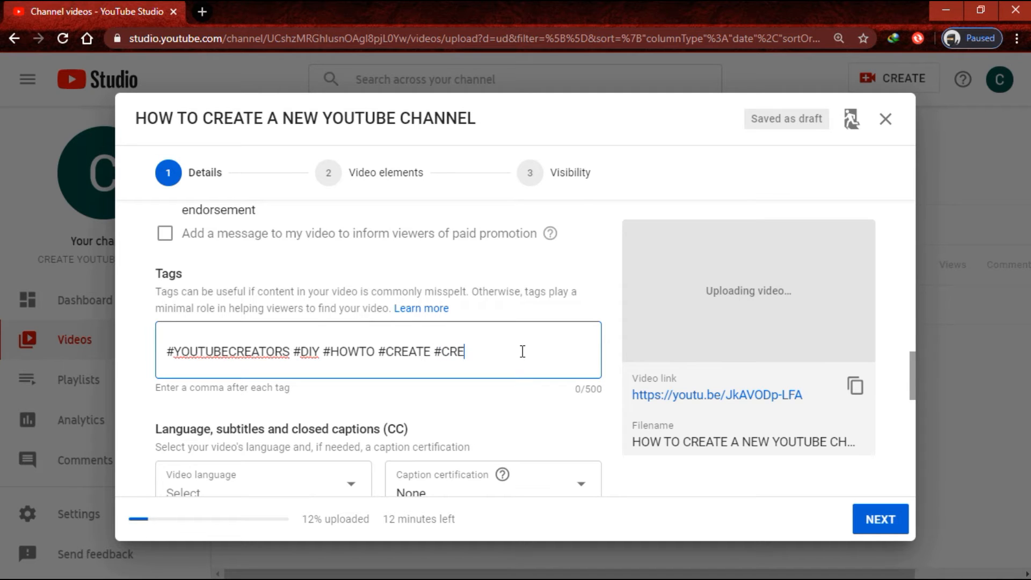
{"action": "type", "text": "ING Y"}
{"action": "key", "text": "BackSpace"}
{"action": "key", "text": "BackSpace"}
{"action": "key", "text": "BackSpace"}
{"action": "type", "text": "GY"}
{"action": "type", "text": "OUTUBE C"}
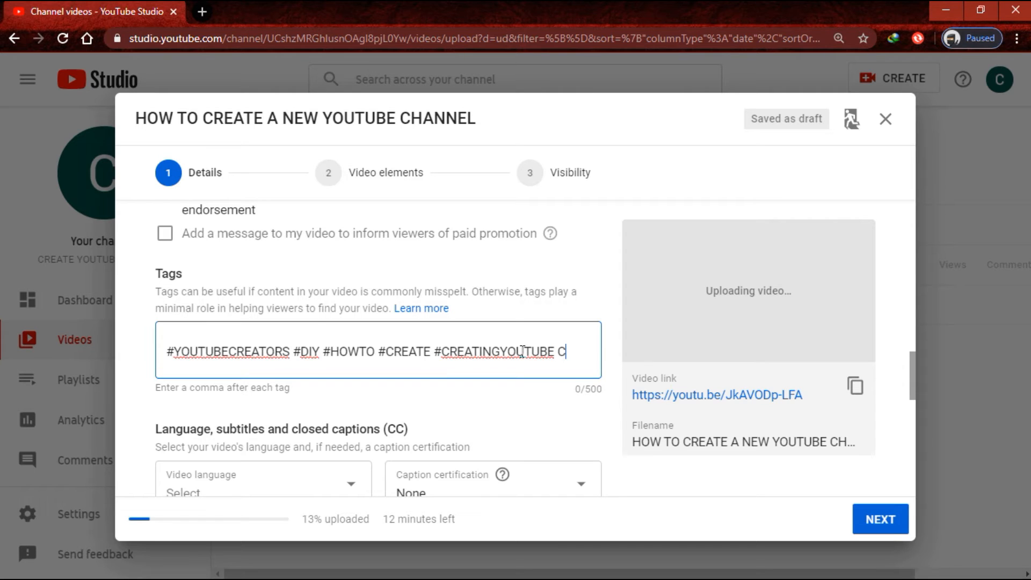
{"action": "type", "text": "HANNEL"}
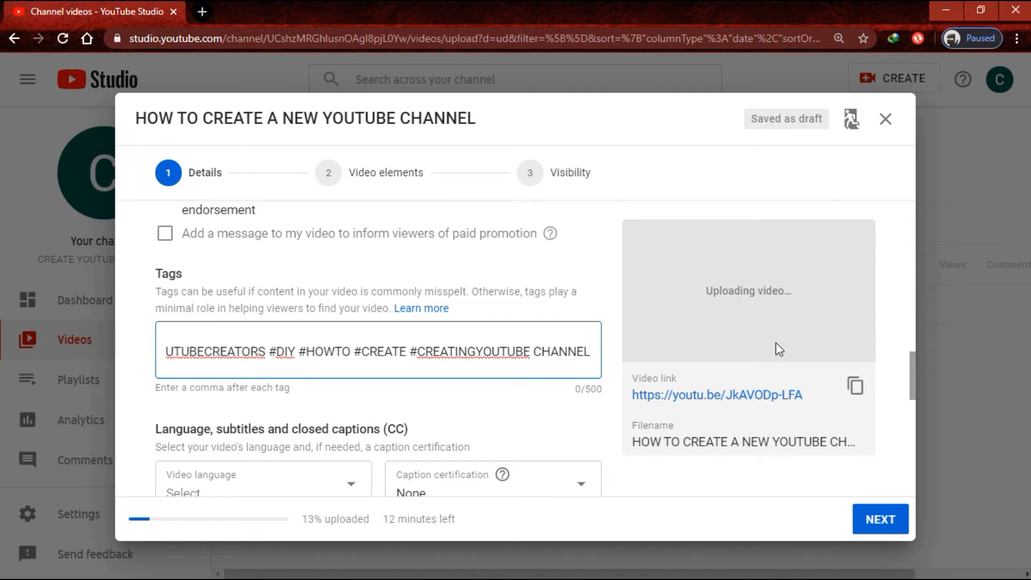
- Set the video's recording date to 23 Apr 2020
{"action": "left_click_drag", "start_coordinate": [915, 380], "coordinate": [616, 403]}
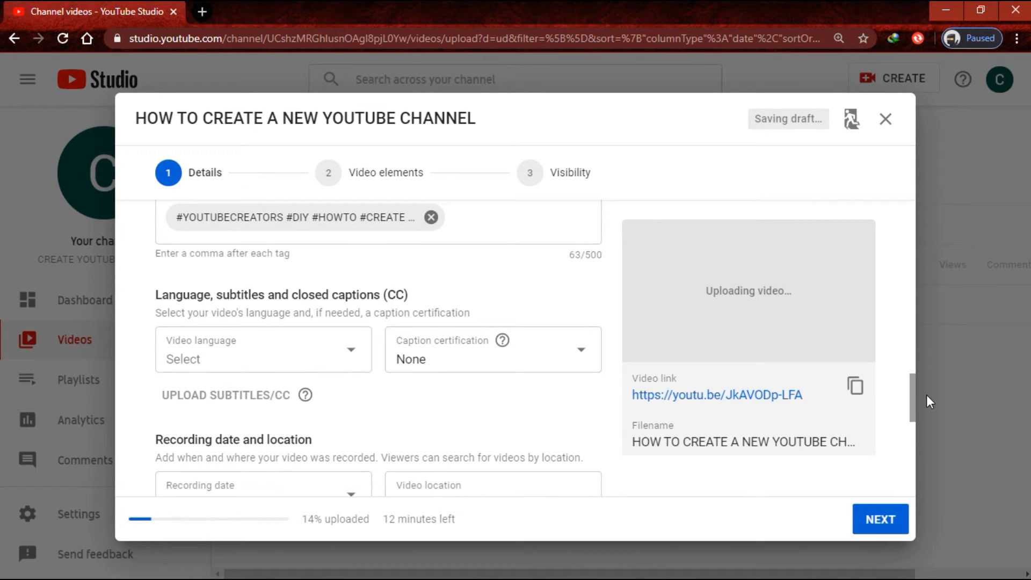
{"action": "left_click_drag", "start_coordinate": [910, 401], "coordinate": [899, 437]}
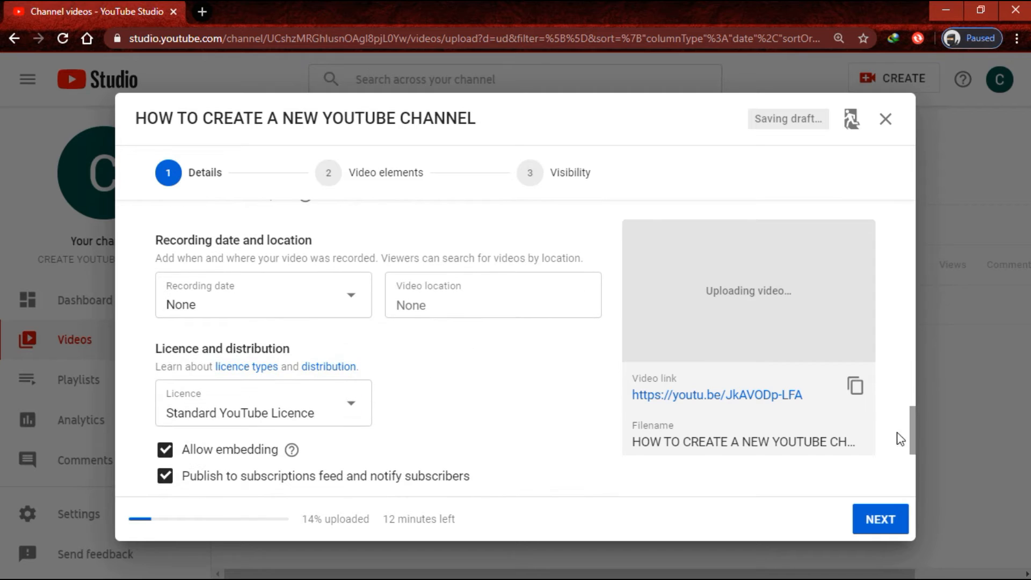
{"action": "left_click", "coordinate": [360, 307]}
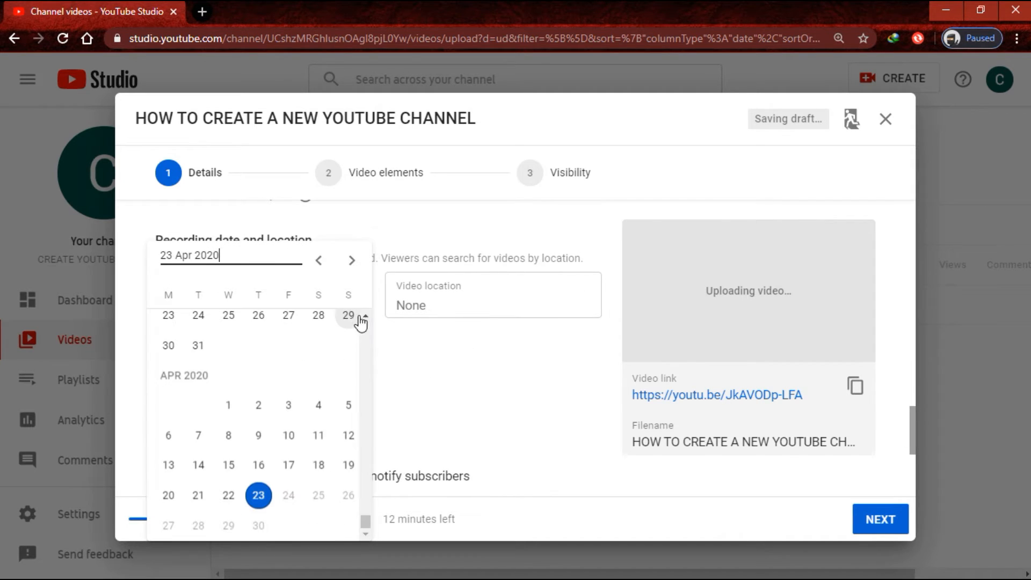
{"action": "left_click", "coordinate": [912, 418]}
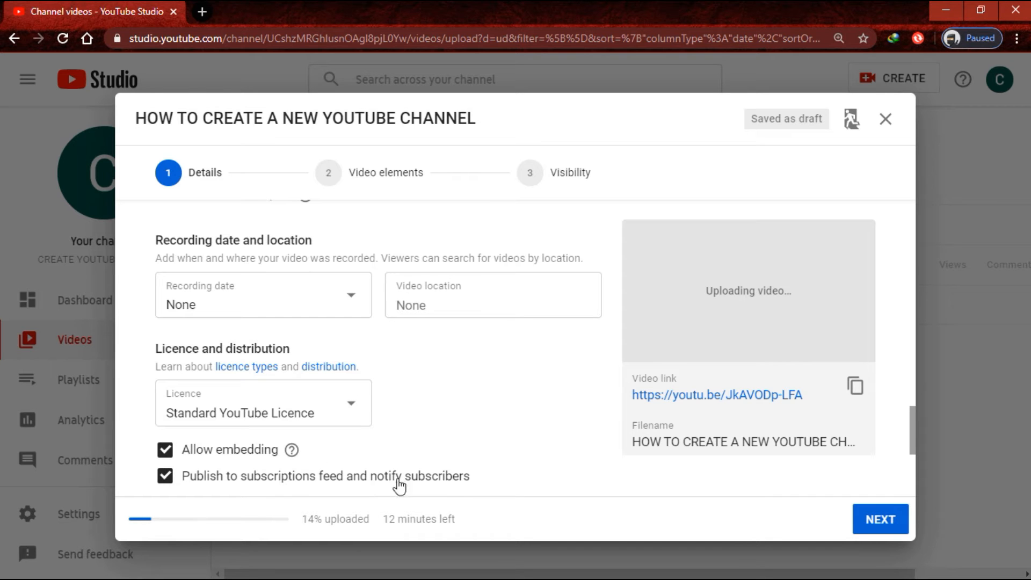
{"action": "left_click", "coordinate": [306, 292]}
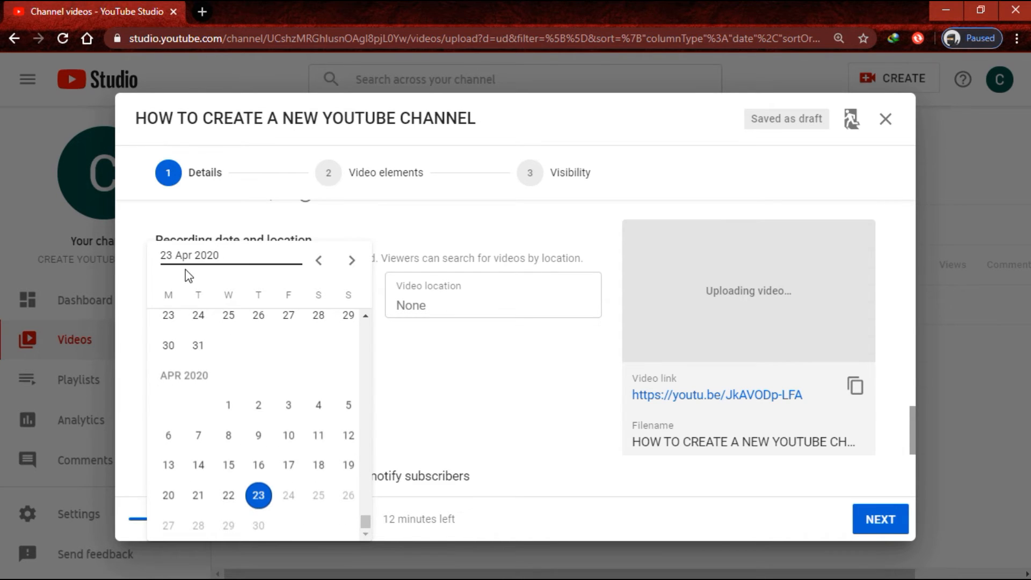
{"action": "left_click", "coordinate": [265, 500]}
- Set the video location to Nairobi, choosing the city itself from the suggested places
{"action": "left_click", "coordinate": [422, 296]}
{"action": "type", "text": "NAIROB"}
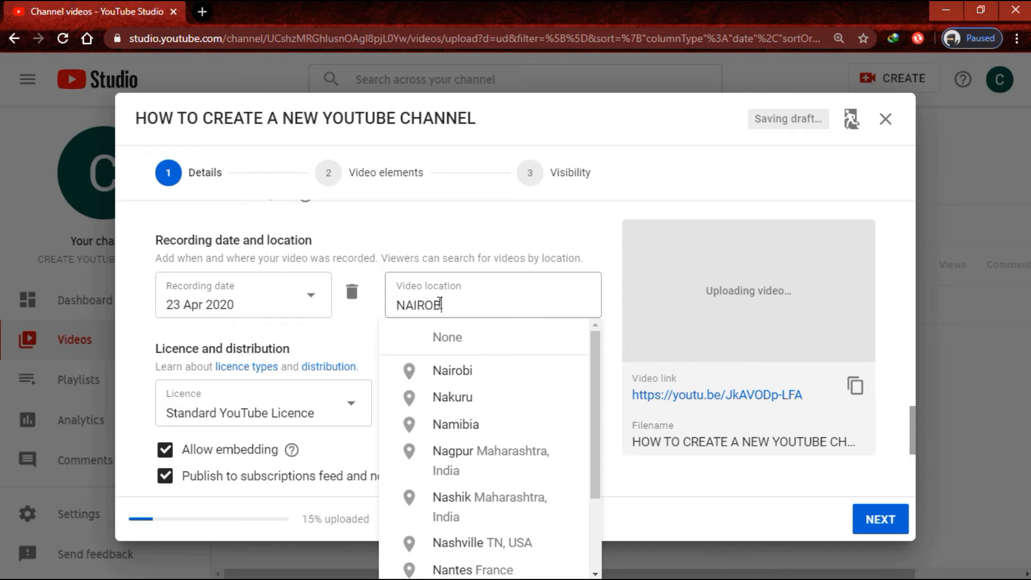
{"action": "type", "text": "I"}
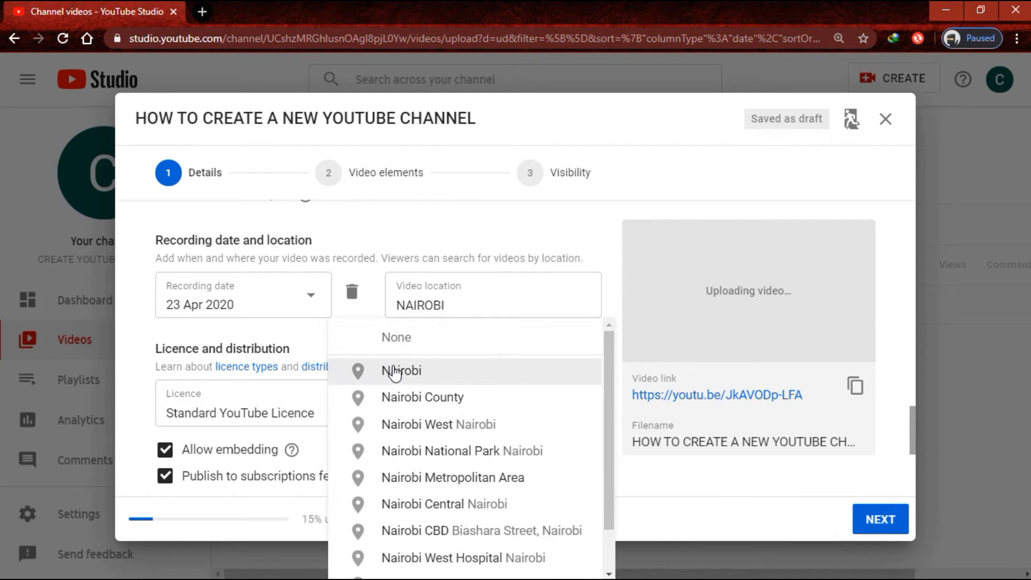
{"action": "left_click", "coordinate": [395, 372]}
- Change the video's licence to Creative Commons – Attribution
{"action": "left_click_drag", "start_coordinate": [911, 414], "coordinate": [906, 457]}
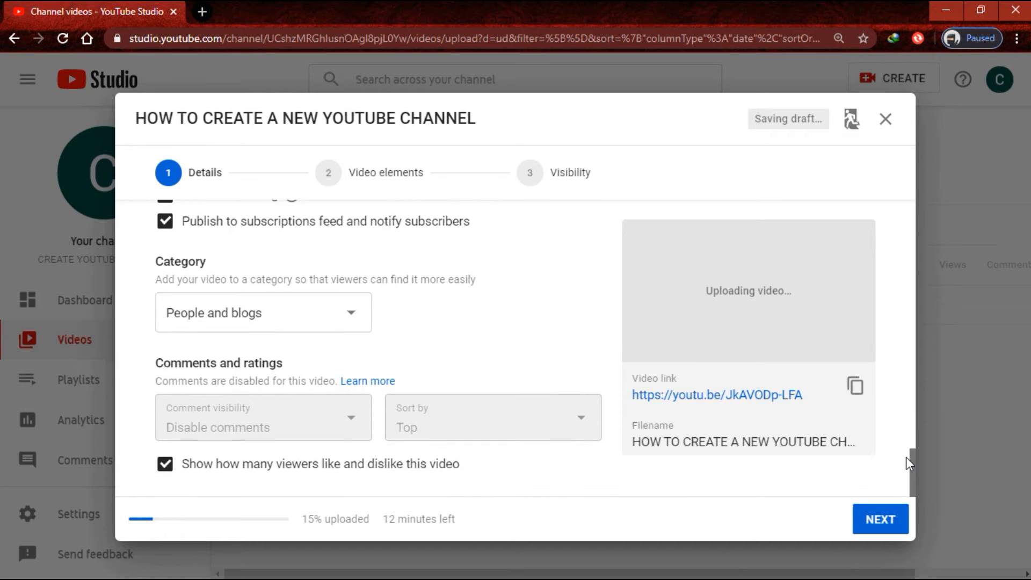
{"action": "scroll", "coordinate": [907, 456], "scroll_direction": "up", "scroll_amount": 3}
{"action": "left_click", "coordinate": [351, 284]}
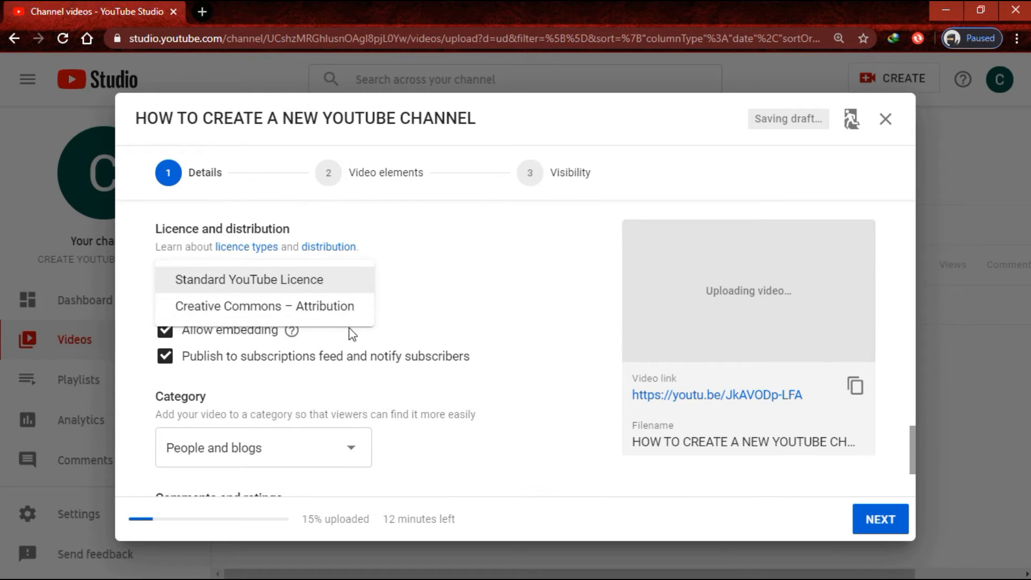
{"action": "left_click", "coordinate": [329, 310]}
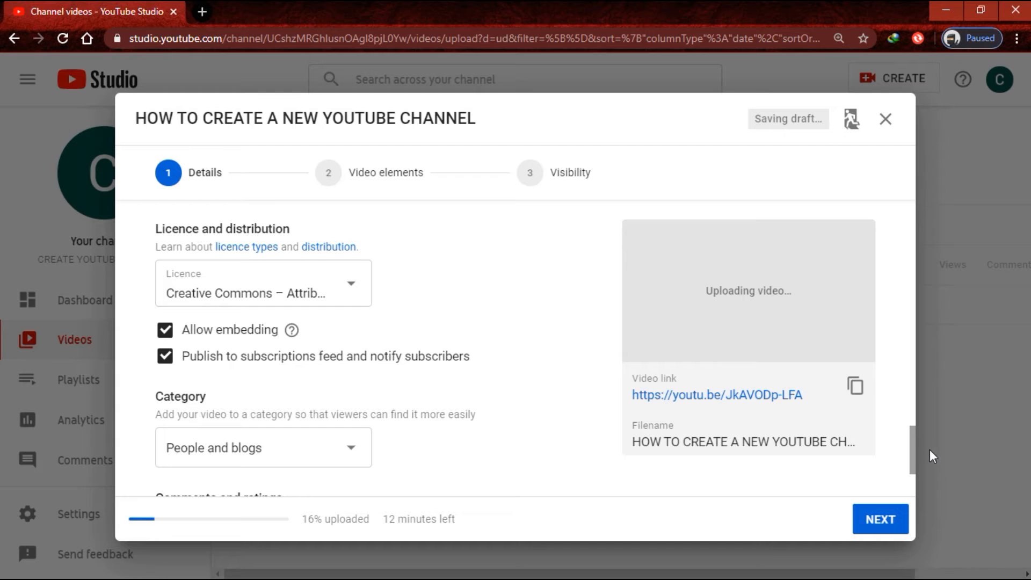
- Set the video's category to How-to and style
{"action": "left_click_drag", "start_coordinate": [913, 455], "coordinate": [907, 475]}
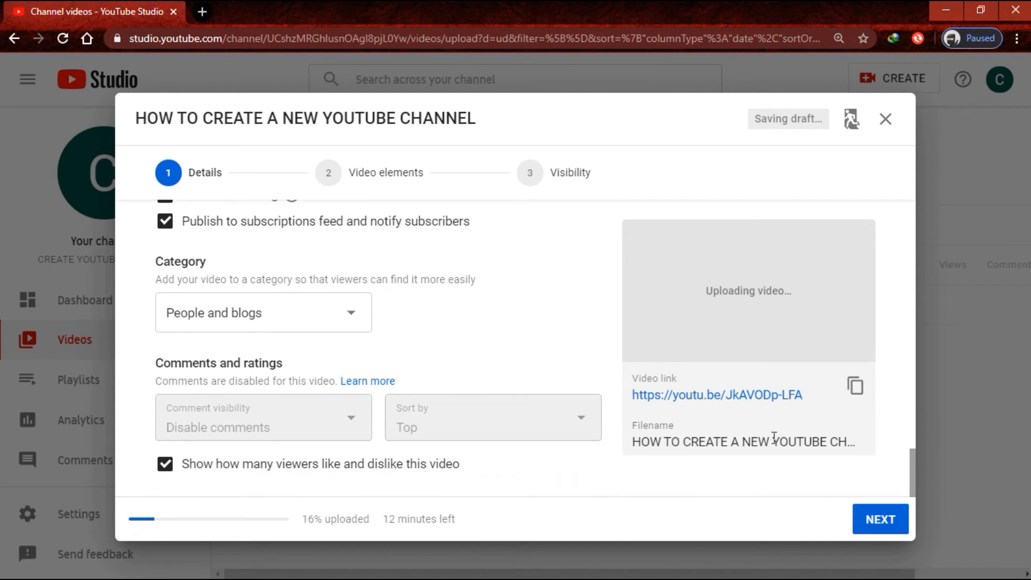
{"action": "left_click", "coordinate": [322, 322]}
{"action": "left_click_drag", "start_coordinate": [367, 345], "coordinate": [358, 433]}
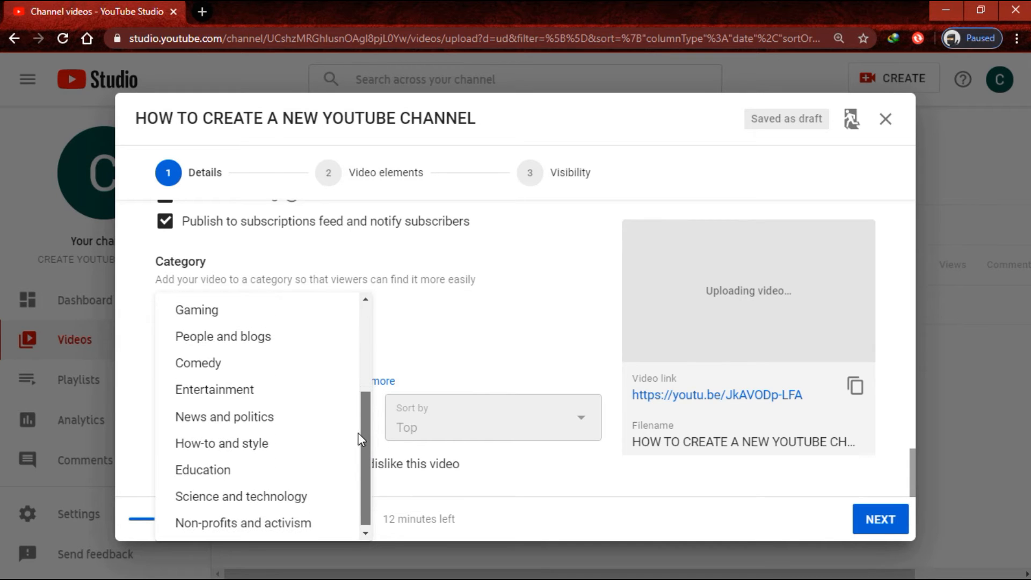
{"action": "left_click", "coordinate": [274, 444]}
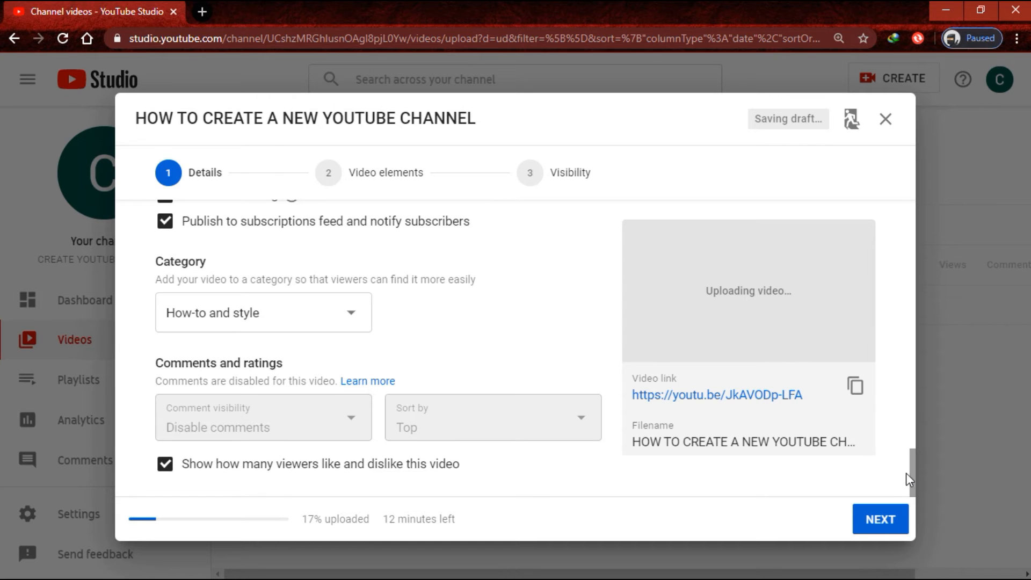
- Leave the video details and continue to the visibility settings without adding an end screen or cards
{"action": "left_click", "coordinate": [867, 522]}
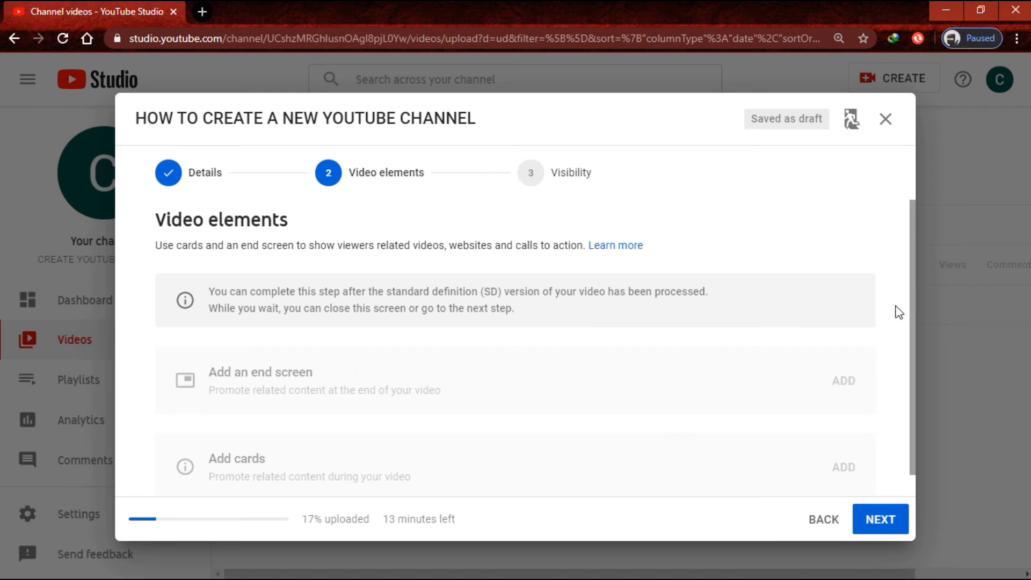
{"action": "left_click_drag", "start_coordinate": [911, 282], "coordinate": [914, 323]}
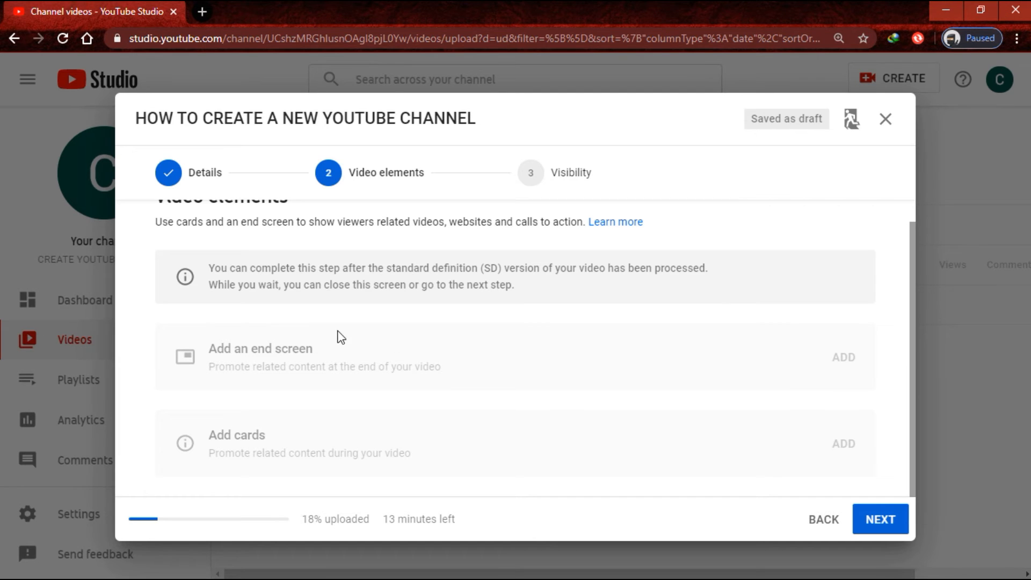
{"action": "left_click", "coordinate": [525, 178]}
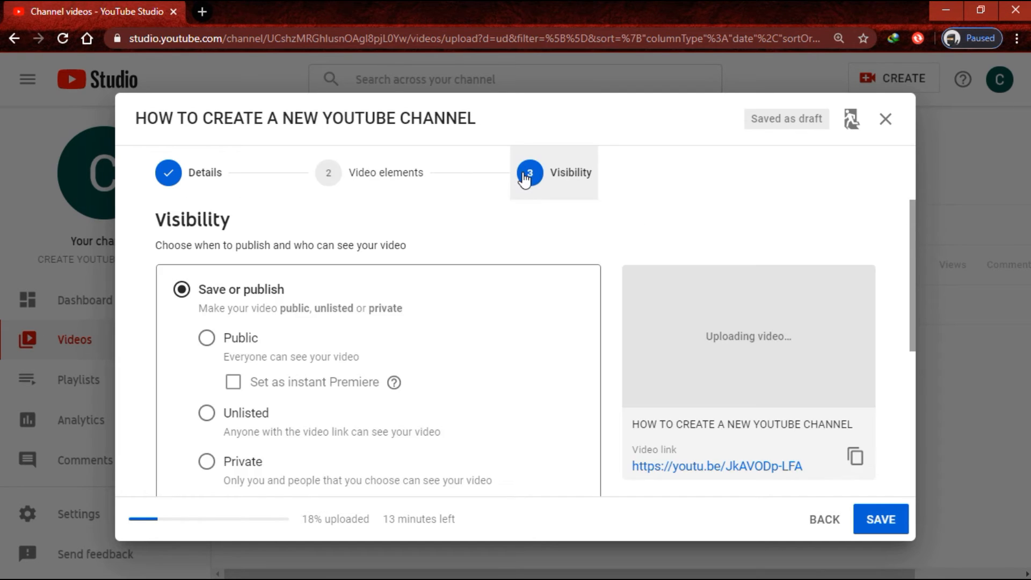
- Make the video public, set it as an instant Premiere and publish it
{"action": "left_click", "coordinate": [209, 338]}
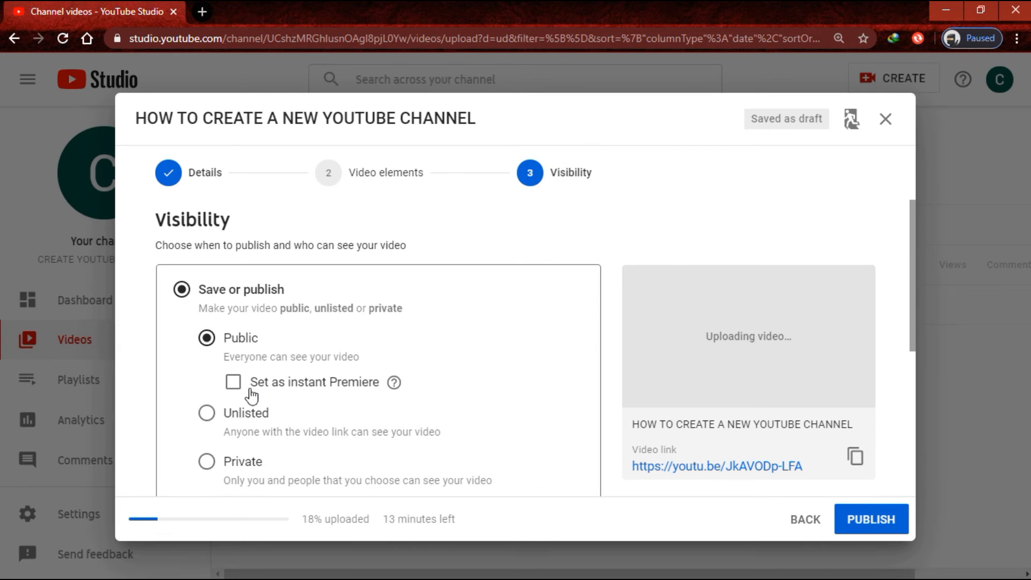
{"action": "left_click", "coordinate": [233, 382]}
{"action": "left_click_drag", "start_coordinate": [914, 285], "coordinate": [904, 446]}
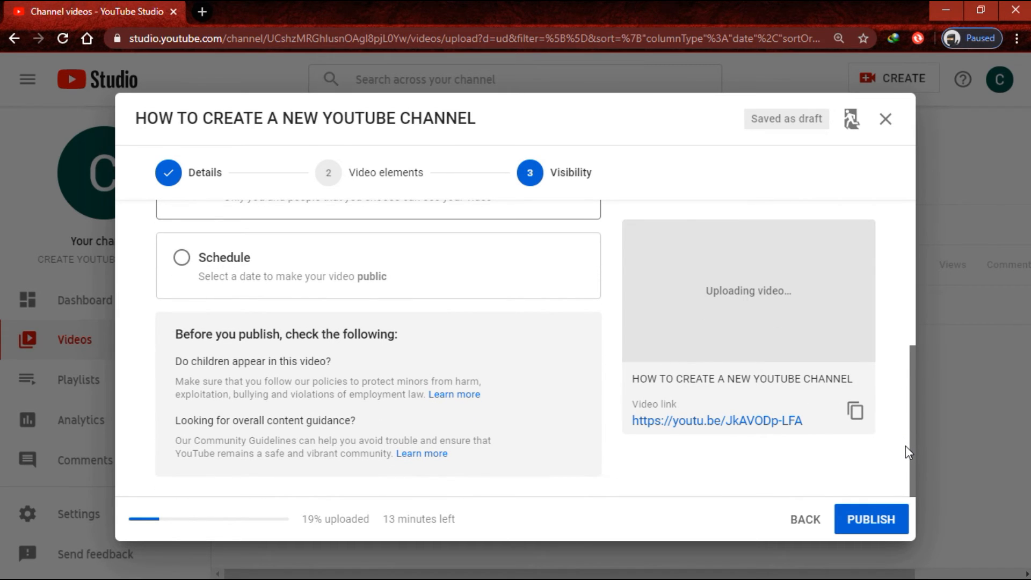
{"action": "scroll", "coordinate": [906, 446], "scroll_direction": "up", "scroll_amount": 2}
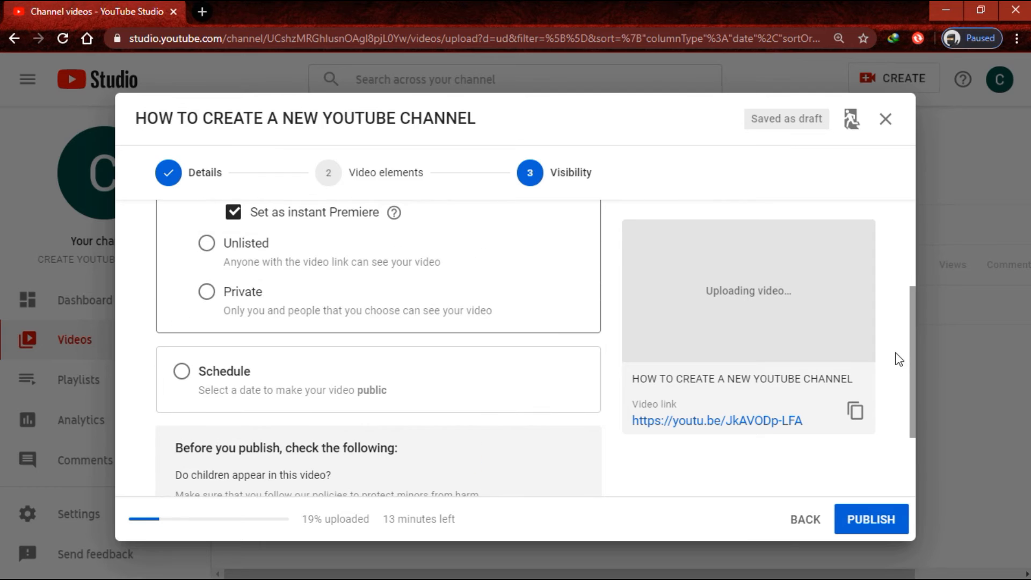
{"action": "left_click", "coordinate": [869, 519]}
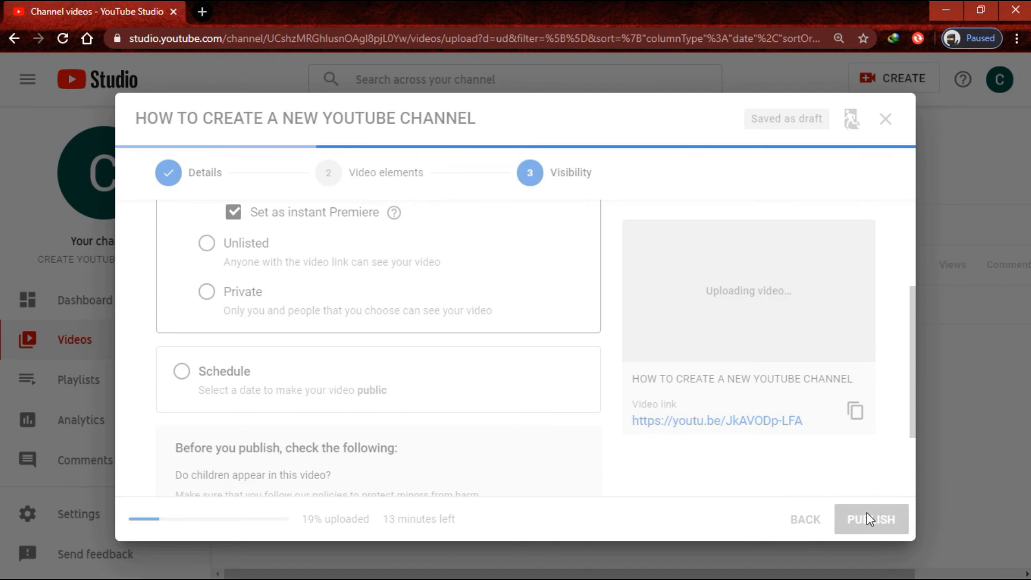